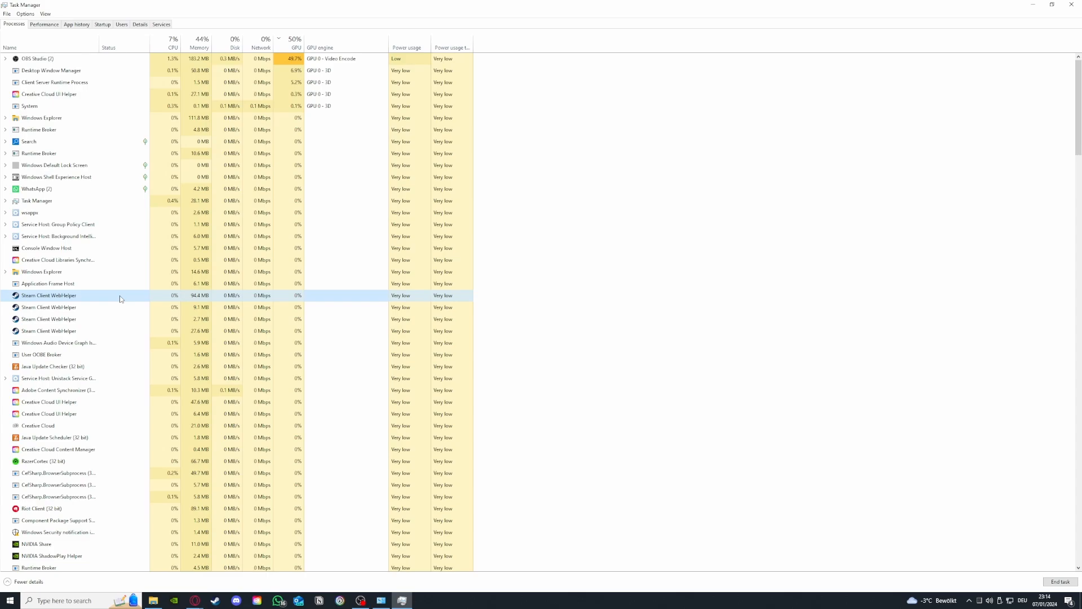
# End the highlighted Steam Client WebHelper process
pyautogui.rightClick(120, 298)
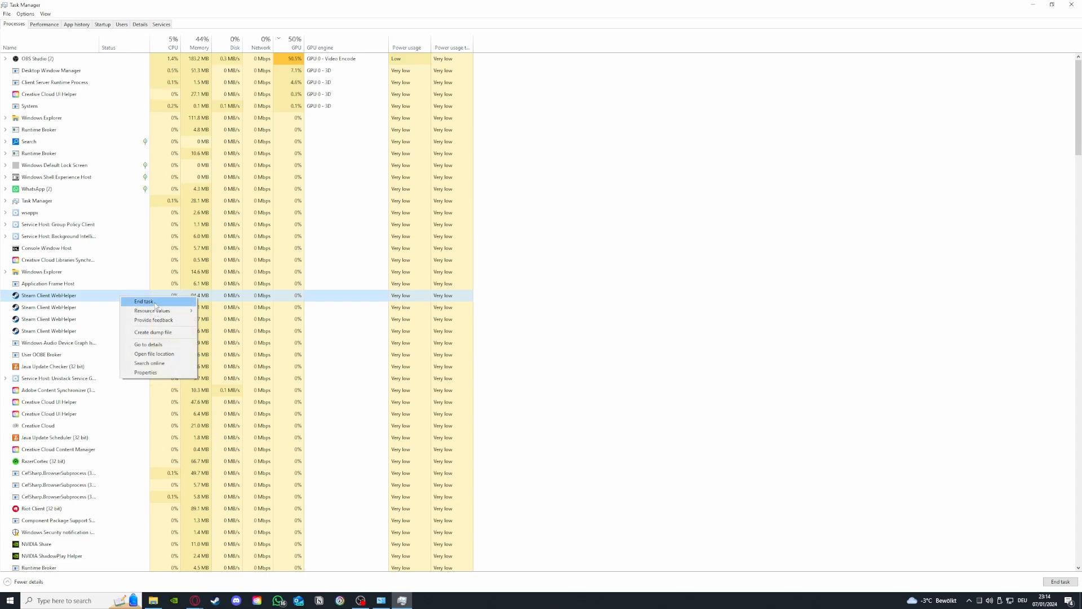
pyautogui.click(155, 303)
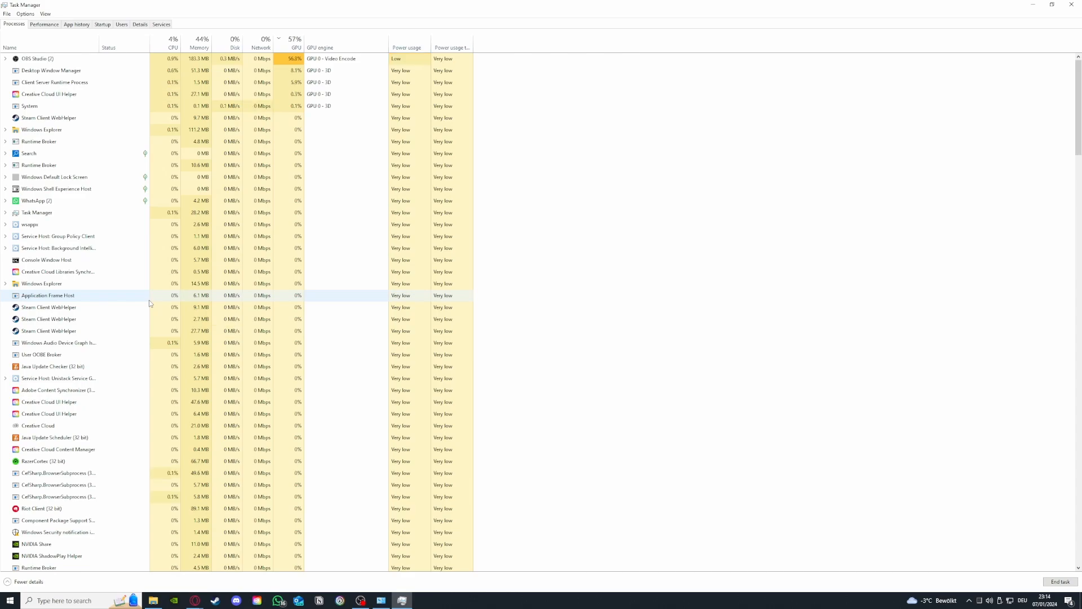
# Review the CPU and GPU performance graphs, and return to the list of running processes
pyautogui.click(59, 27)
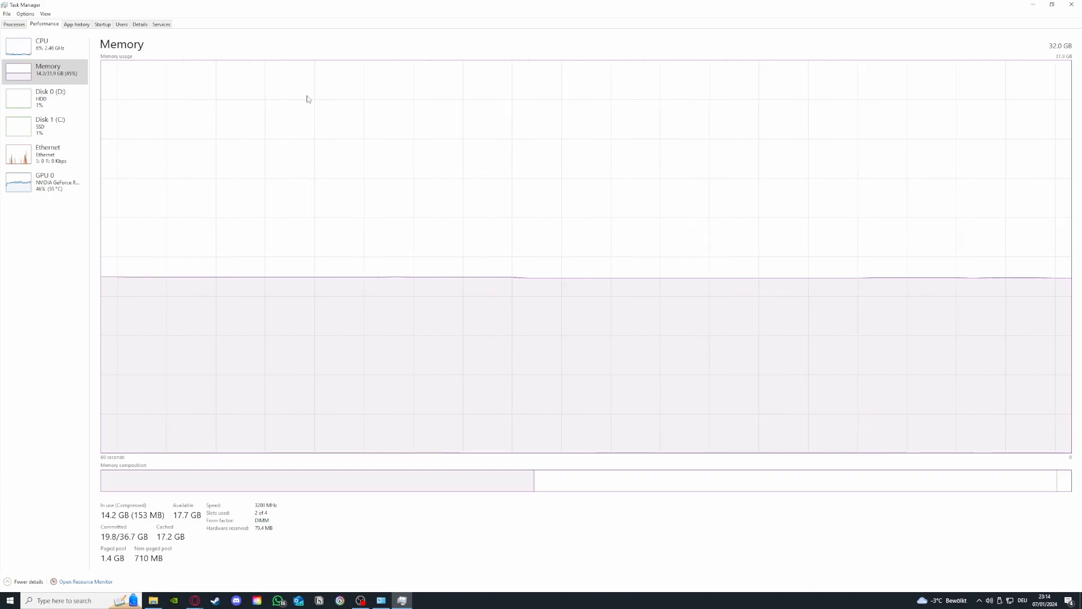
pyautogui.click(40, 58)
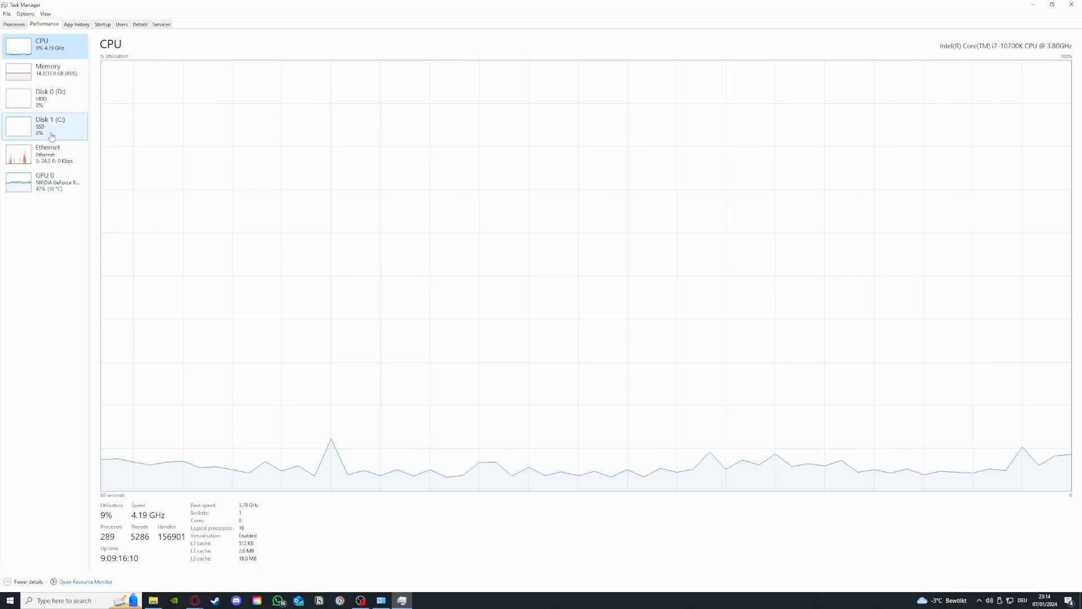
pyautogui.click(45, 181)
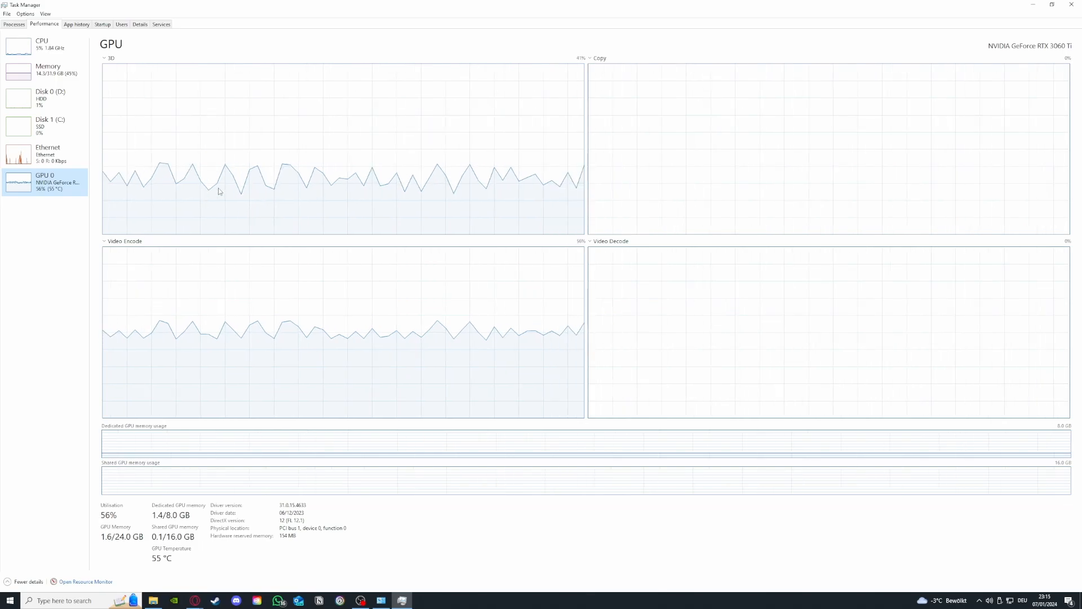
pyautogui.click(14, 24)
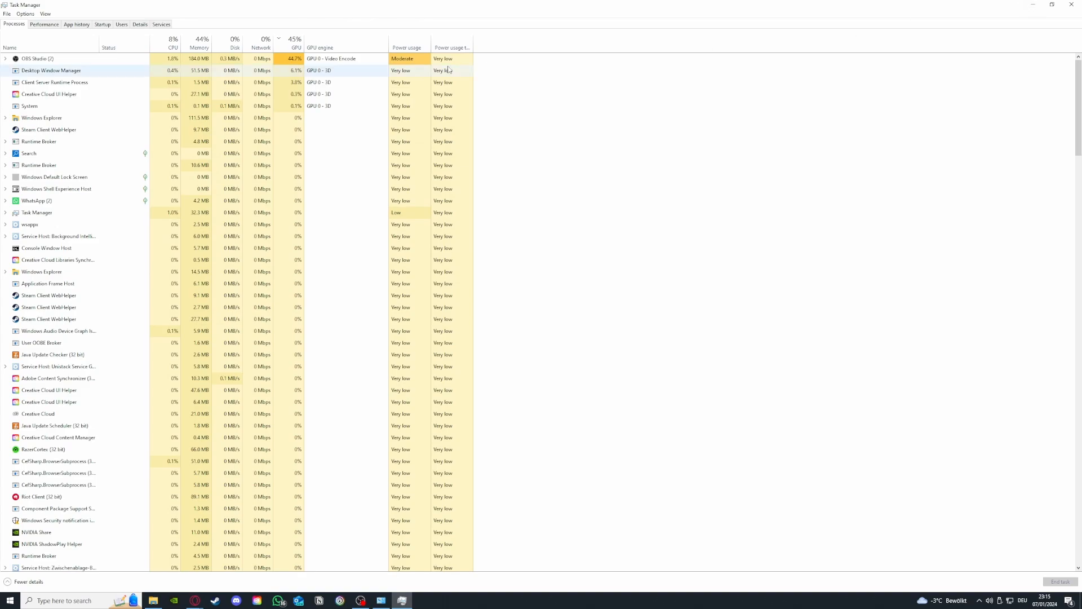
# Show the list of startup programs and check the options available for the Parsec entry
pyautogui.click(81, 26)
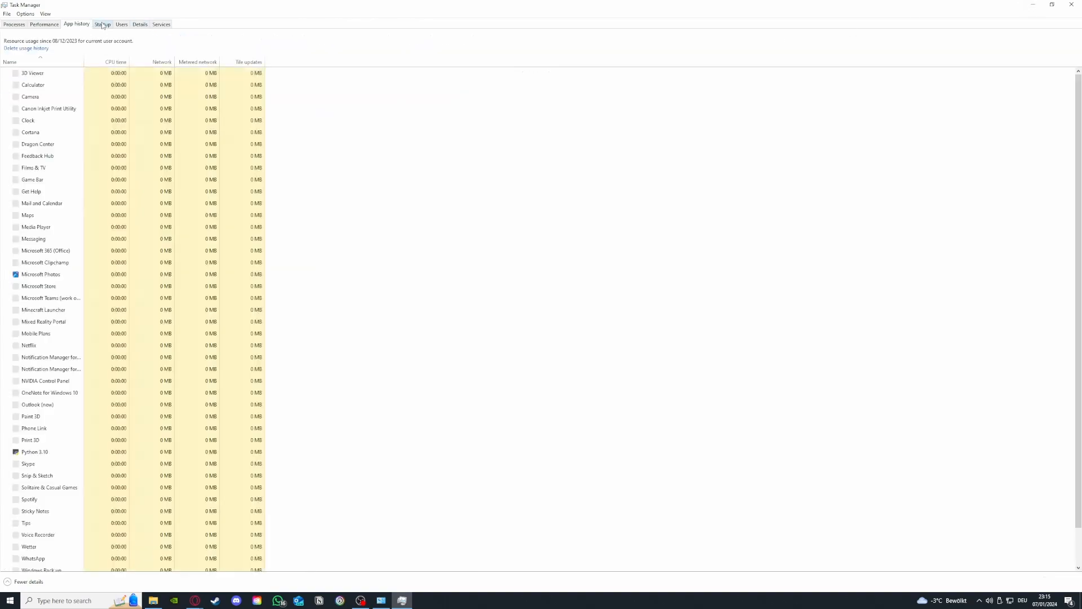
pyautogui.hotkey('ctrl', 'Tab')
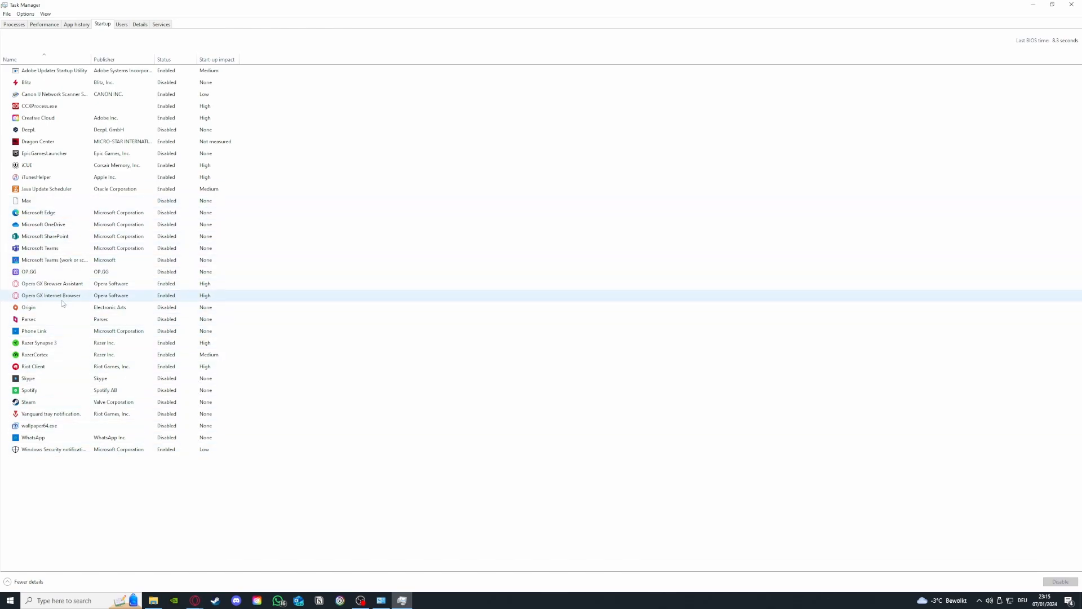
pyautogui.click(59, 320)
pyautogui.rightClick(71, 321)
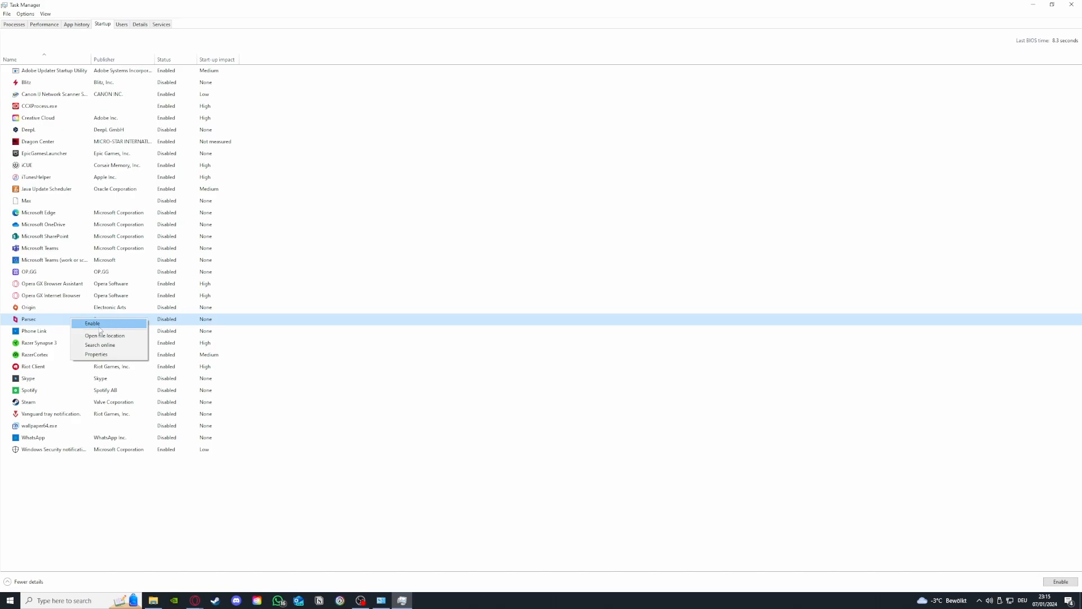
pyautogui.click(103, 169)
# Check the disable option for the iCUE startup entry and close Task Manager
pyautogui.rightClick(63, 167)
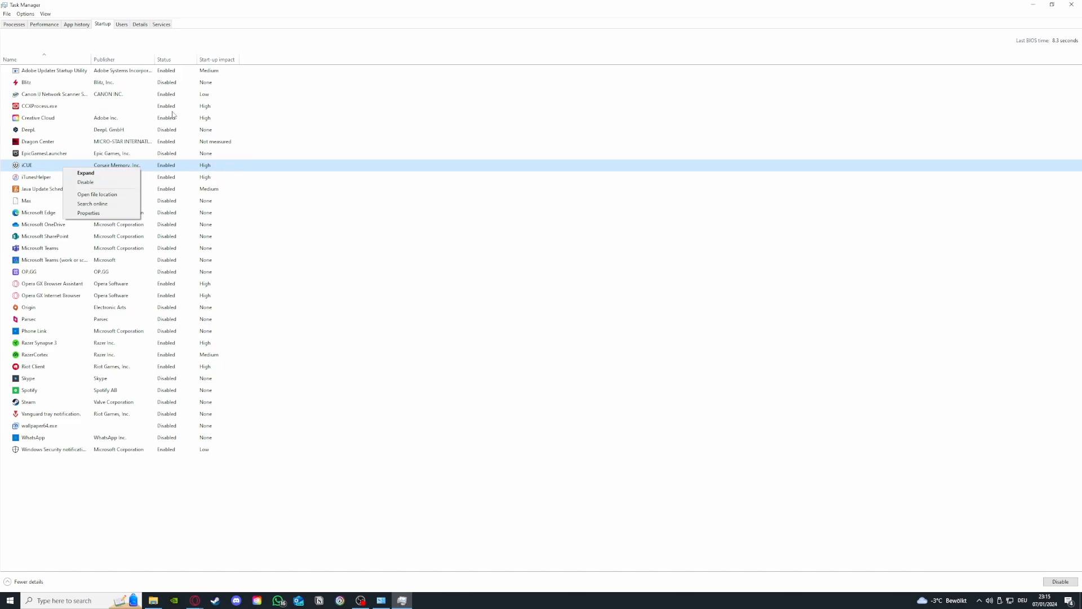
pyautogui.click(115, 183)
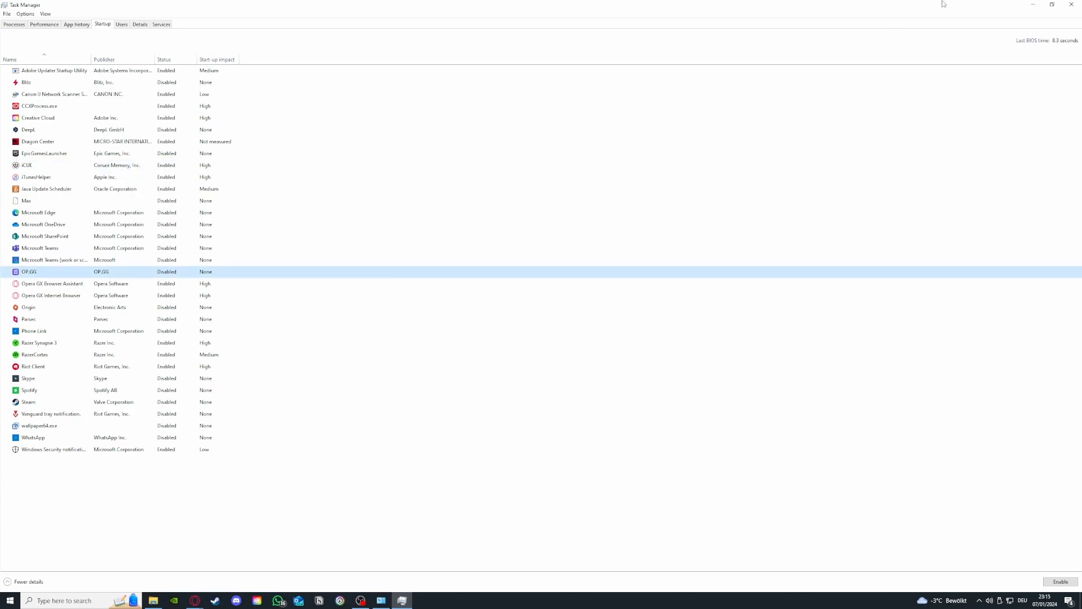
pyautogui.click(1071, 4)
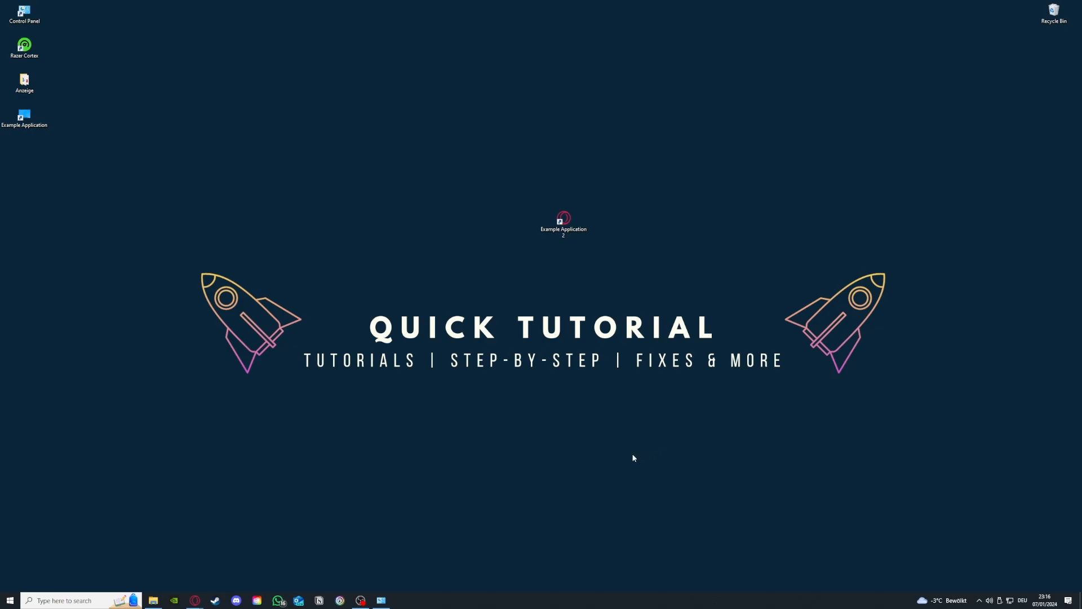
# Reopen Task Manager and enlarge its window so the GPU and power usage columns fit
pyautogui.rightClick(493, 606)
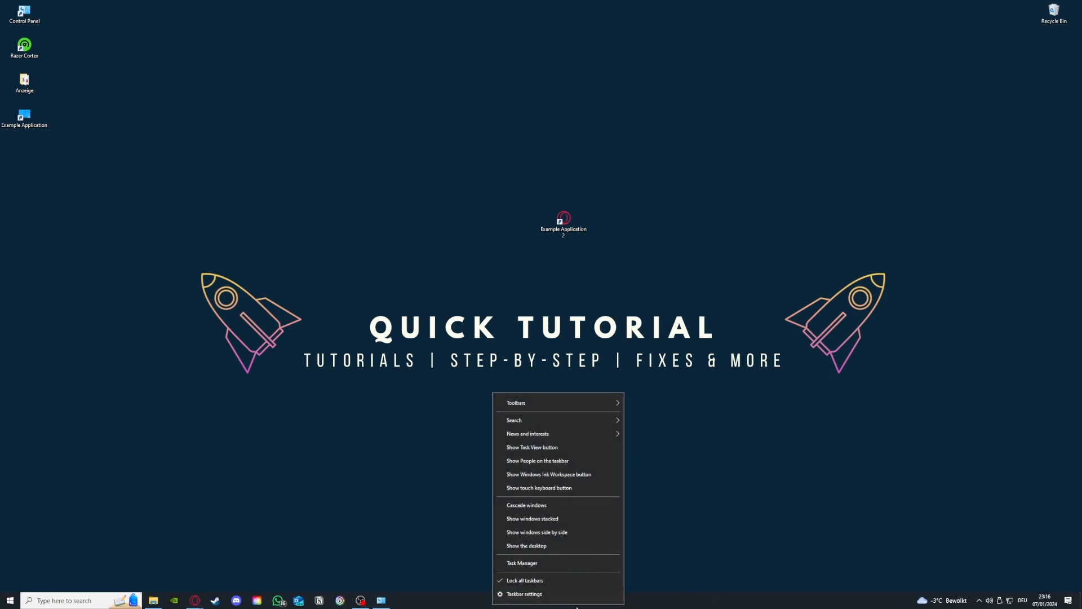
pyautogui.click(528, 563)
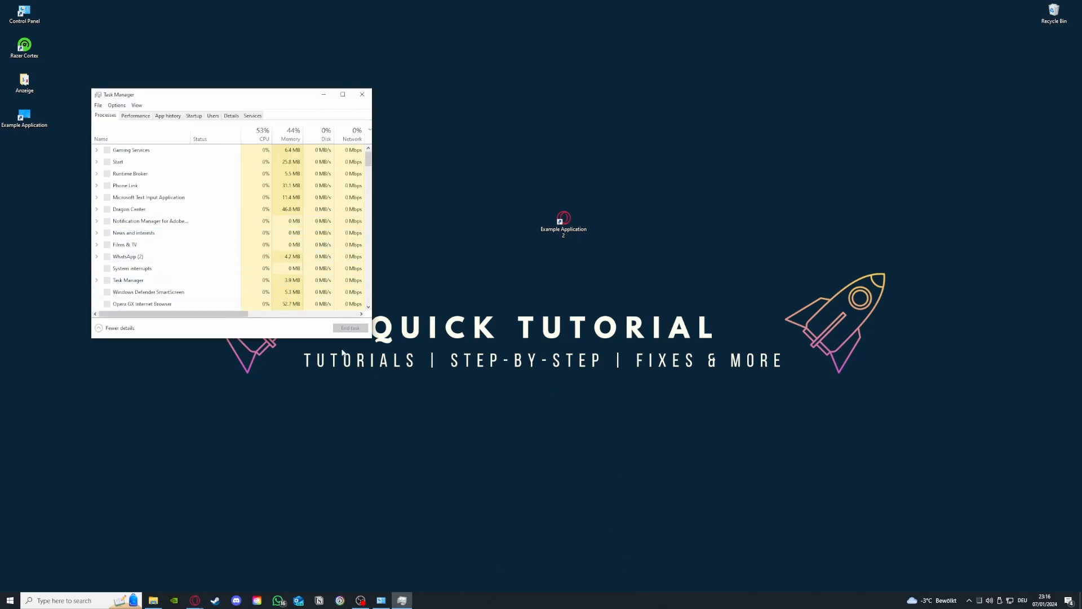
pyautogui.moveTo(367, 338); pyautogui.dragTo(704, 483)
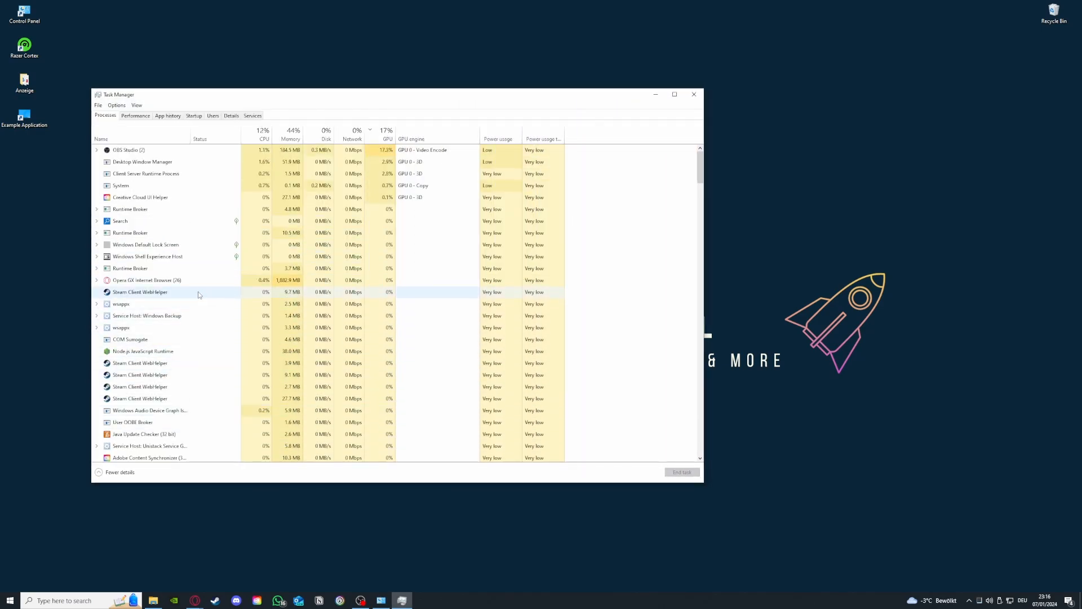
# Examine the Steam Client WebHelper entries among the running processes and close Task Manager
pyautogui.click(236, 292)
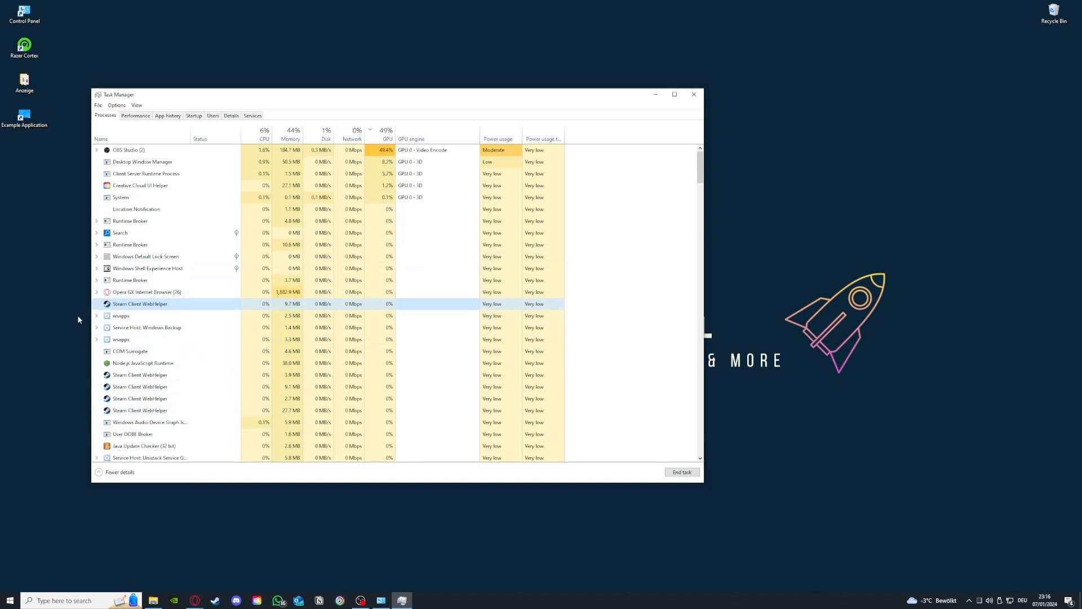
pyautogui.scroll(-3, 122, 361)
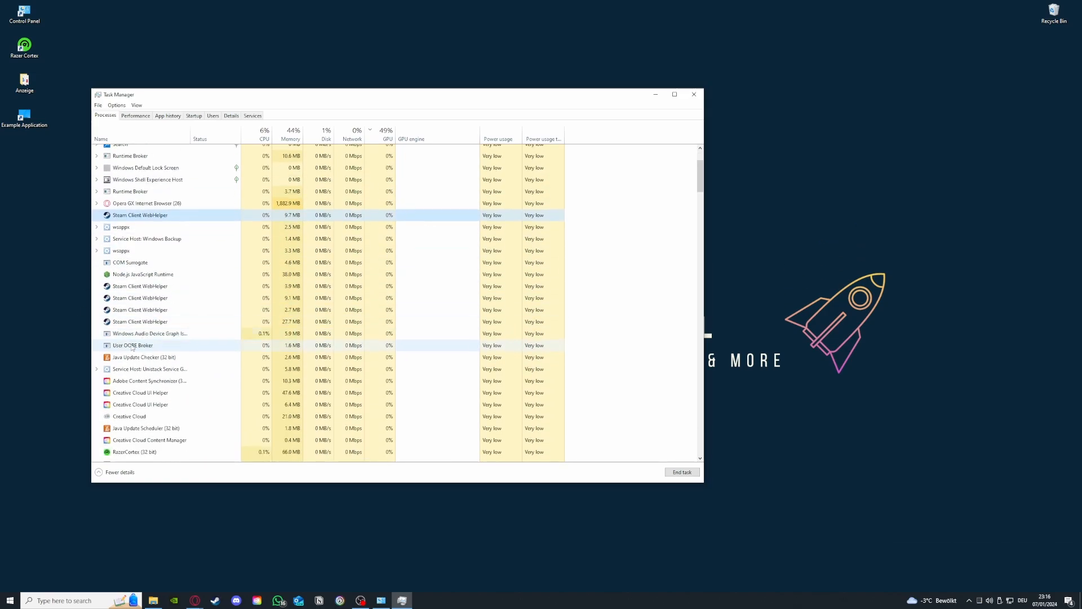
pyautogui.click(129, 284)
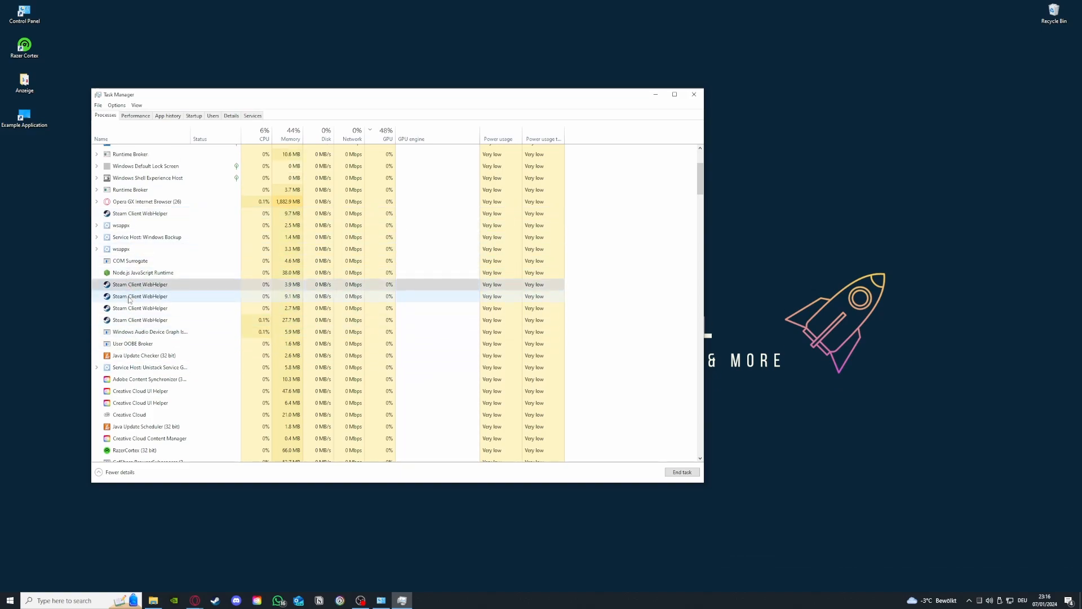
pyautogui.click(130, 296)
pyautogui.click(132, 308)
pyautogui.click(134, 320)
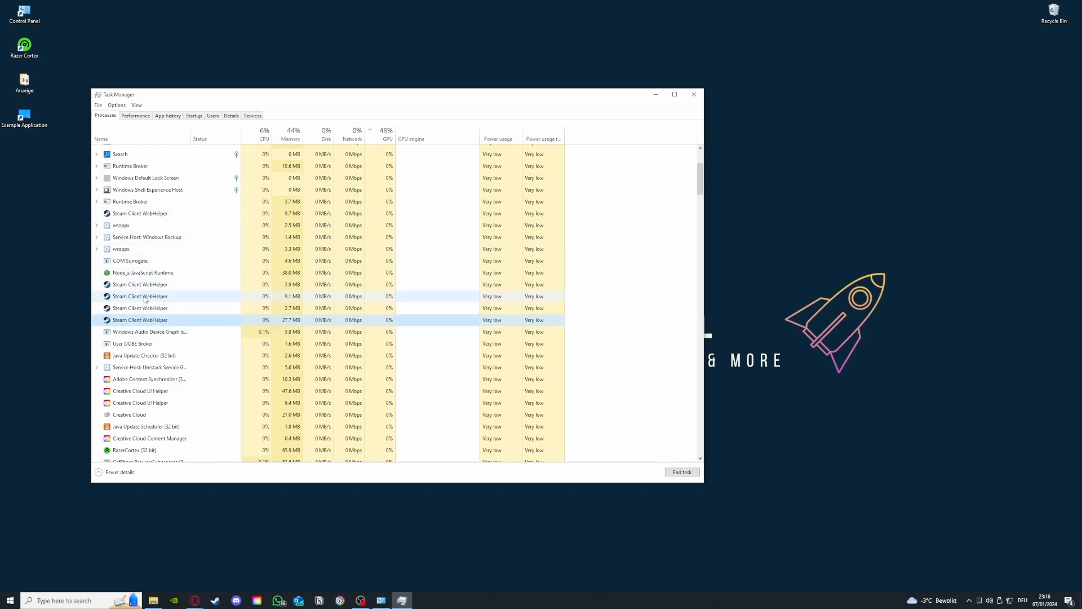
pyautogui.click(693, 92)
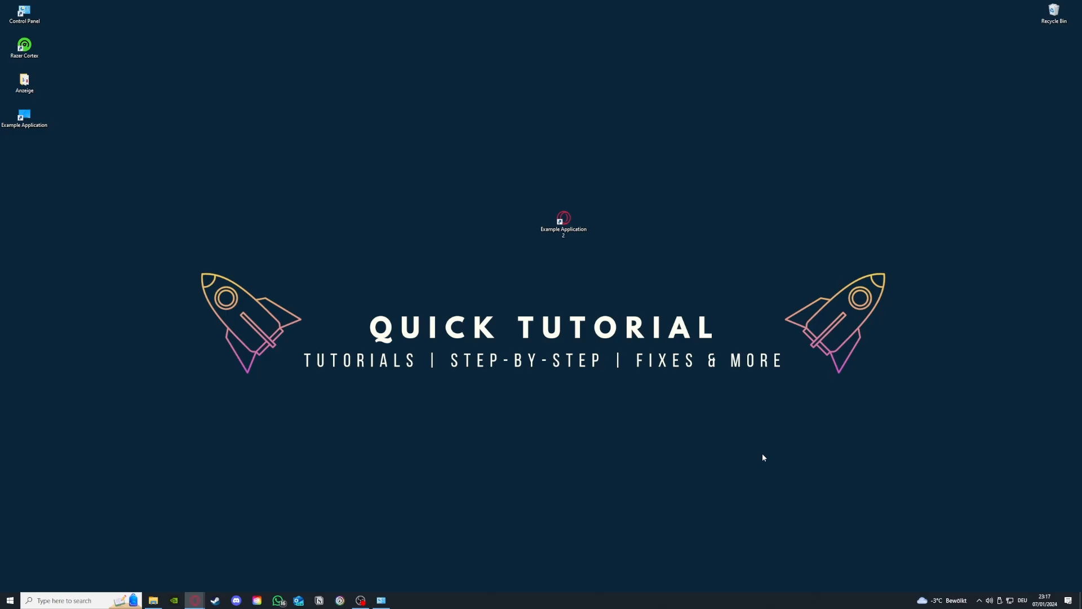
# Switch to the Control Panel's System and Security window, open Administrative Tools and place its window beside it
pyautogui.click(381, 600)
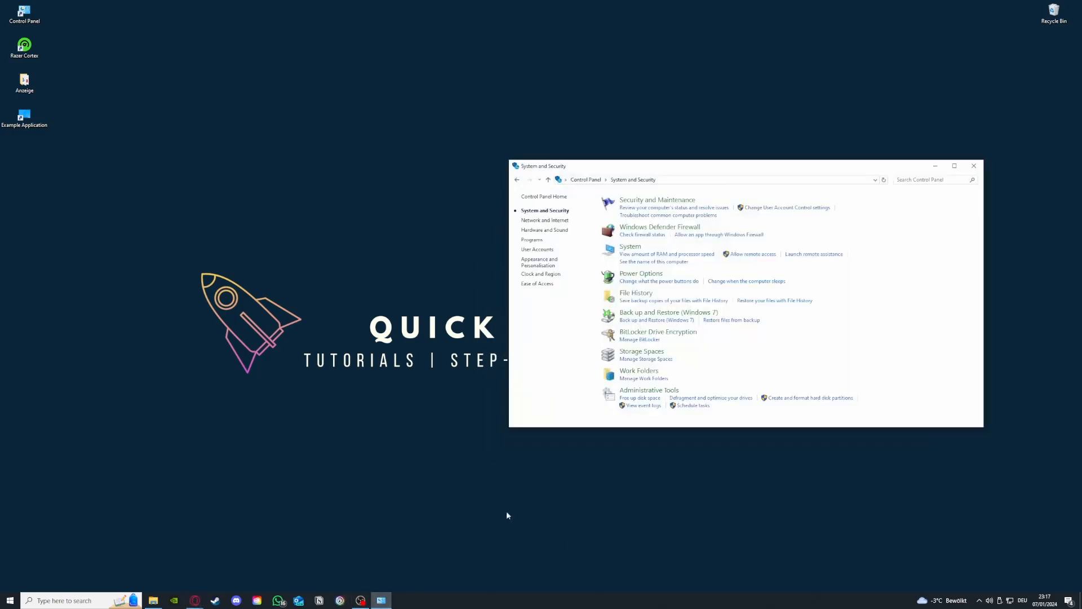
pyautogui.moveTo(643, 395)
pyautogui.mouseDown()
pyautogui.moveTo(499, 383)
pyautogui.moveTo(633, 393)
pyautogui.mouseUp()
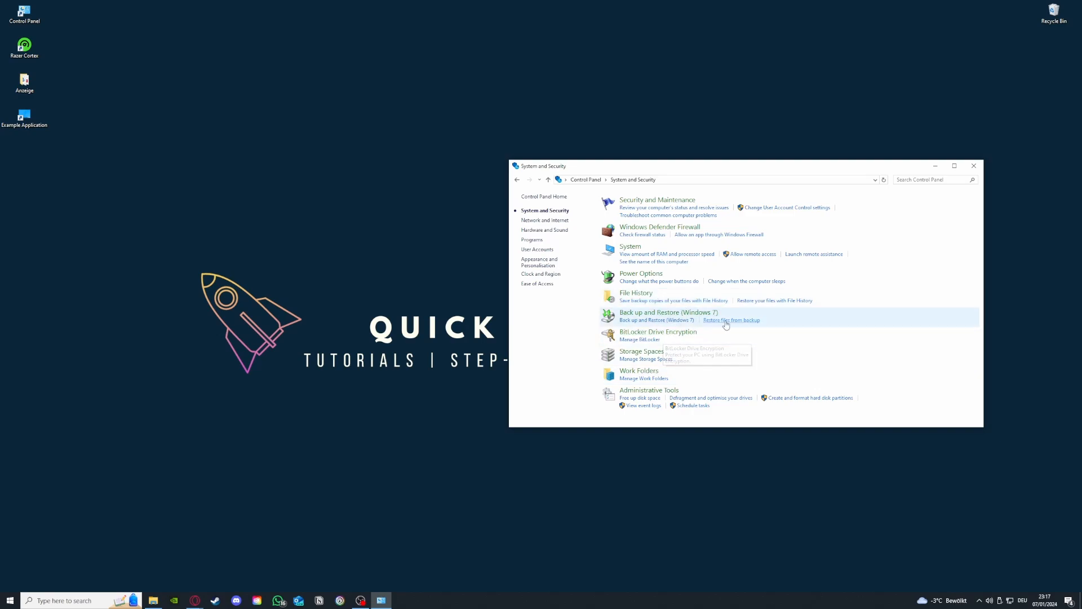
pyautogui.click(668, 391)
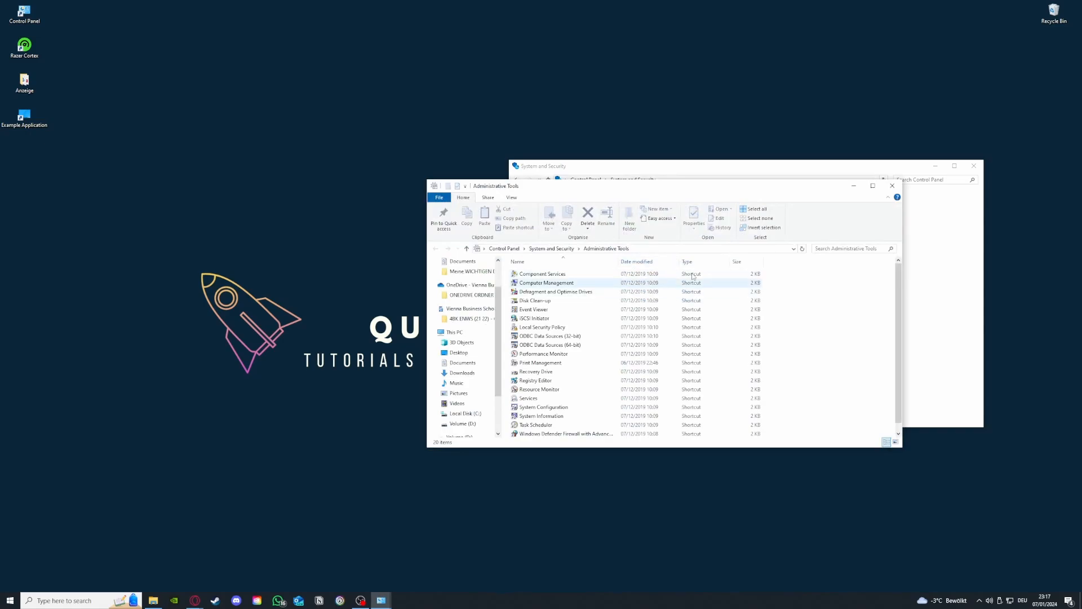
pyautogui.moveTo(669, 188); pyautogui.dragTo(266, 125)
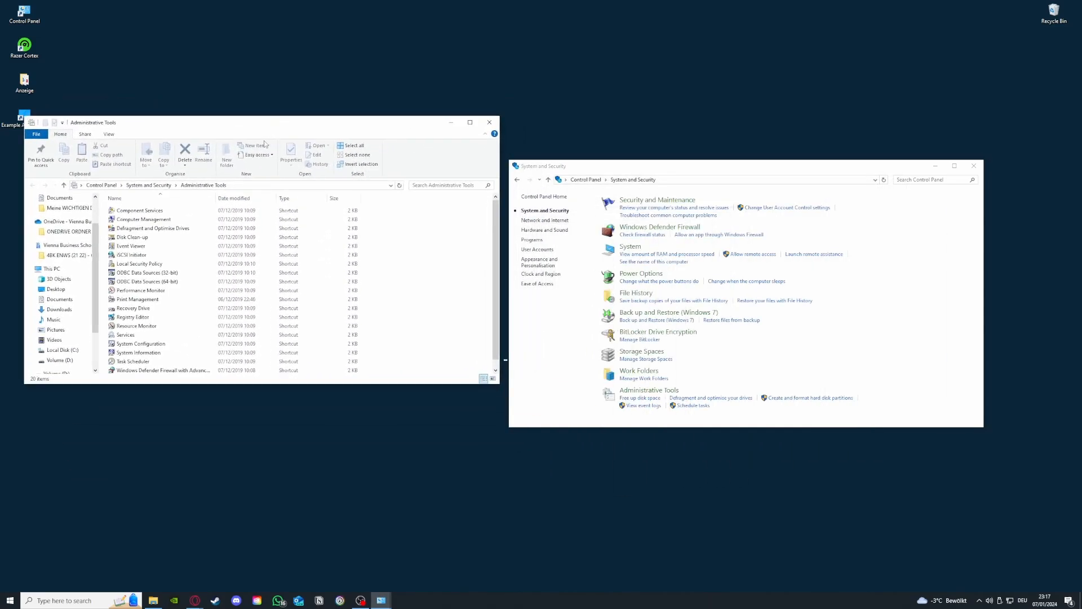
pyautogui.click(133, 237)
pyautogui.click(88, 602)
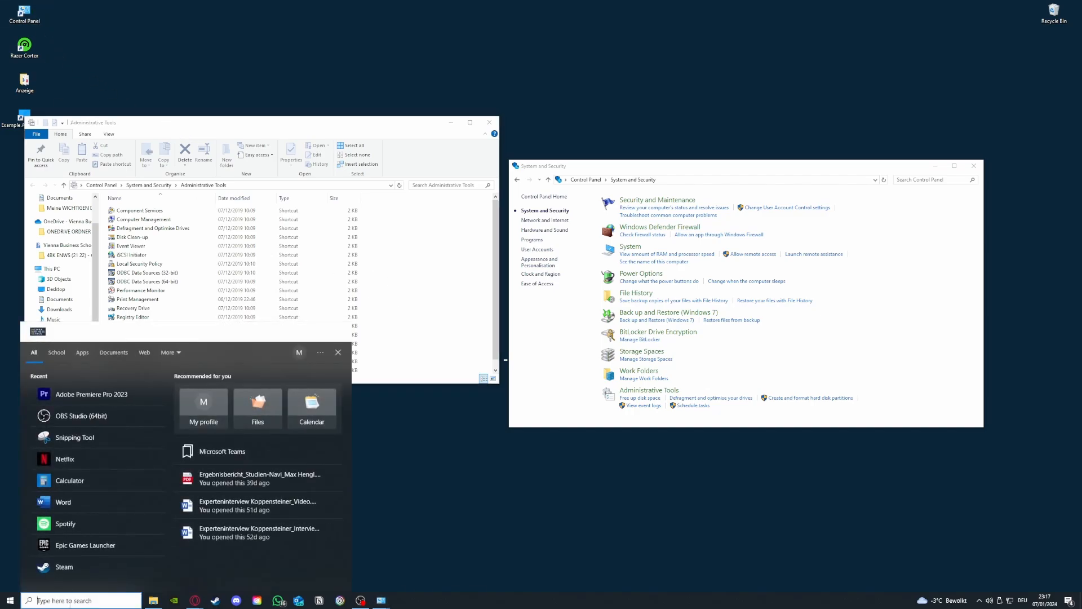
pyautogui.click(389, 458)
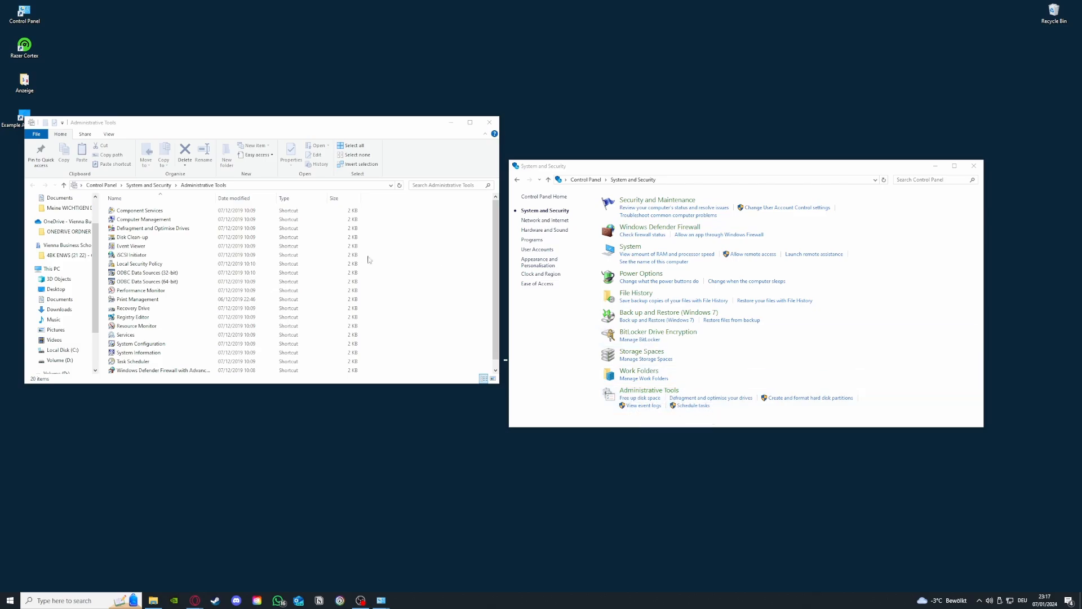
# Select drive (C:) in Disk Clean-up's drive selection, dismiss the dialog and close both Control Panel windows
pyautogui.doubleClick(139, 239)
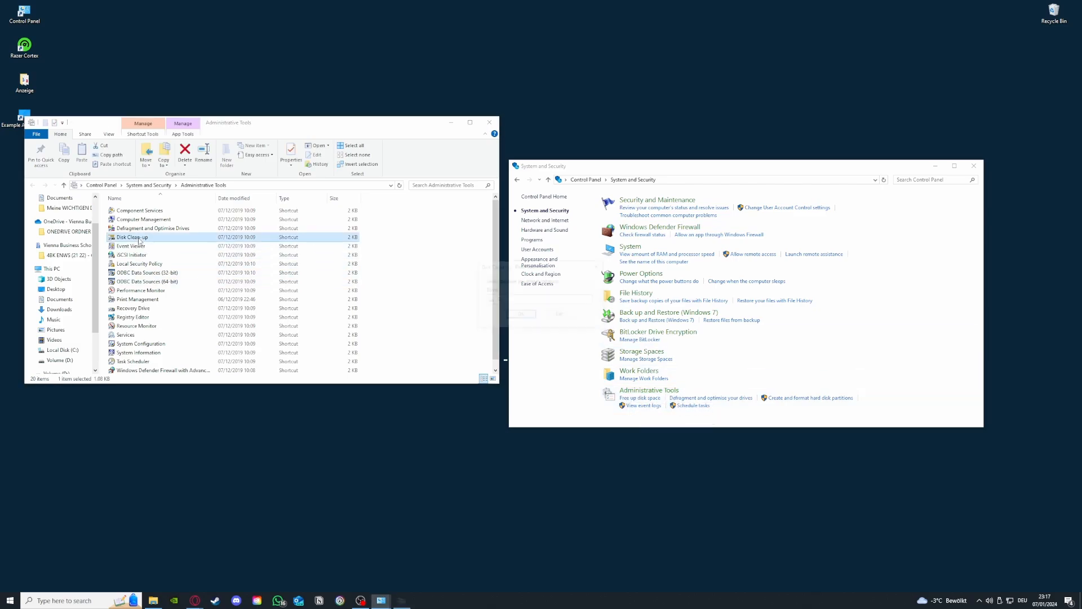
pyautogui.click(539, 301)
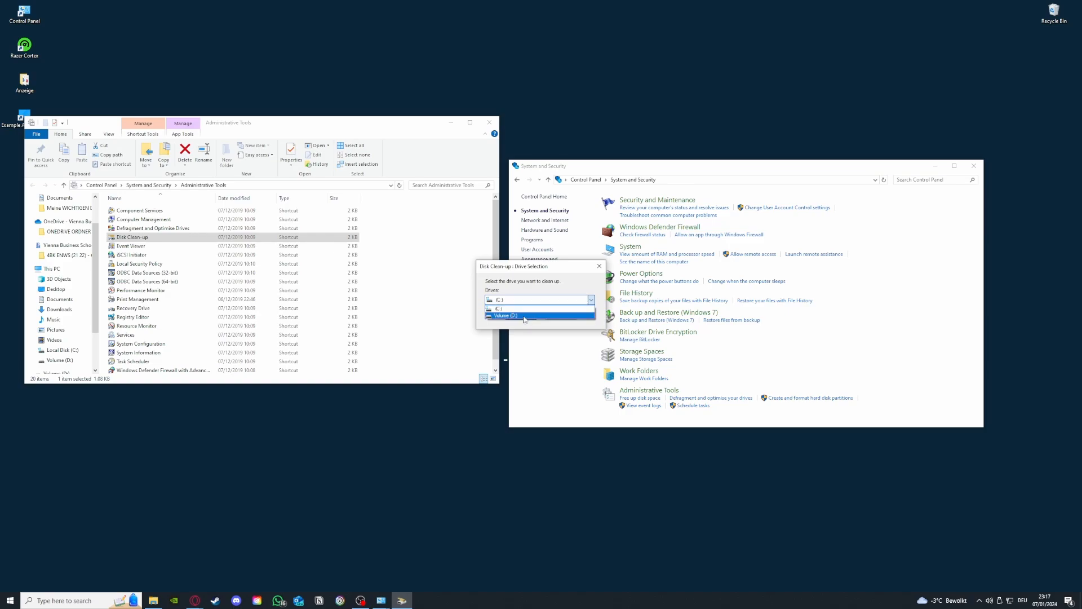
pyautogui.click(507, 309)
pyautogui.click(599, 267)
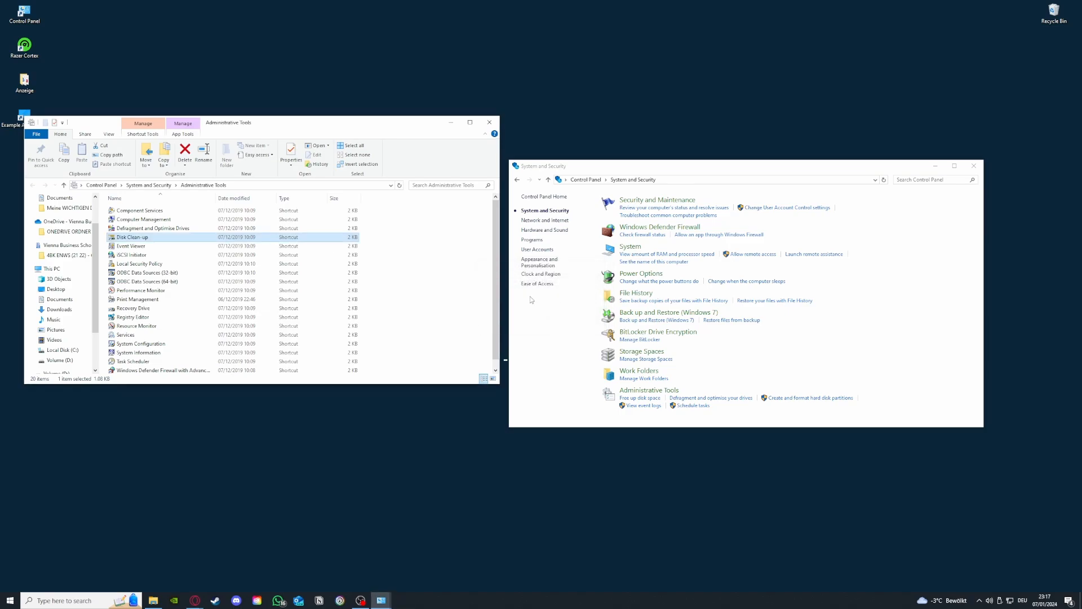
pyautogui.click(490, 122)
pyautogui.click(973, 166)
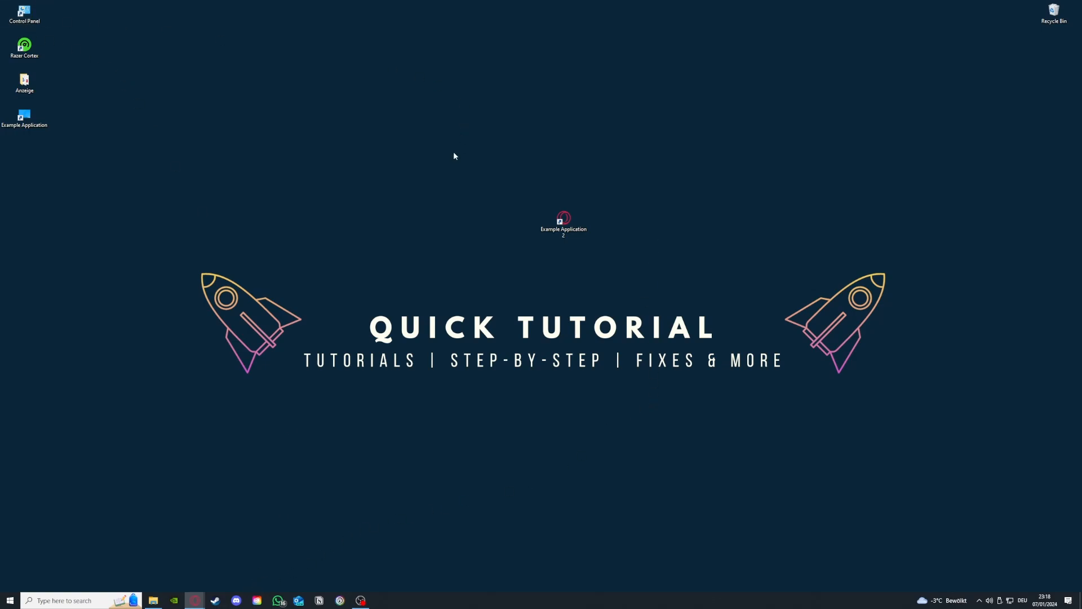
# Find Microsoft Teams in the Control Panel's list of installed programs and bring up its Uninstall option
pyautogui.doubleClick(41, 15)
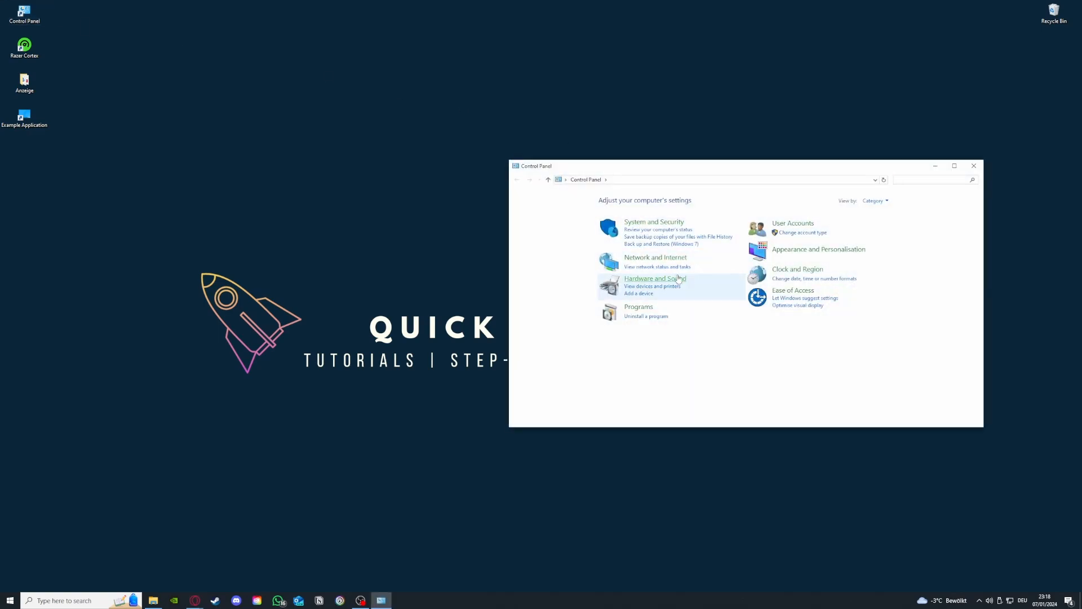
pyautogui.click(647, 318)
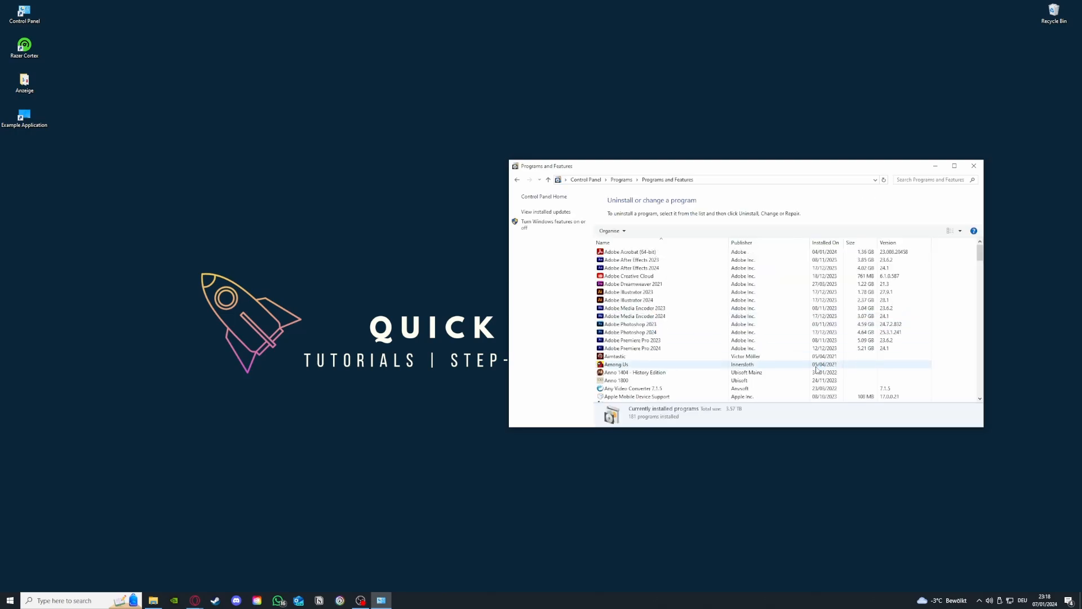
pyautogui.scroll(-15, 756, 338)
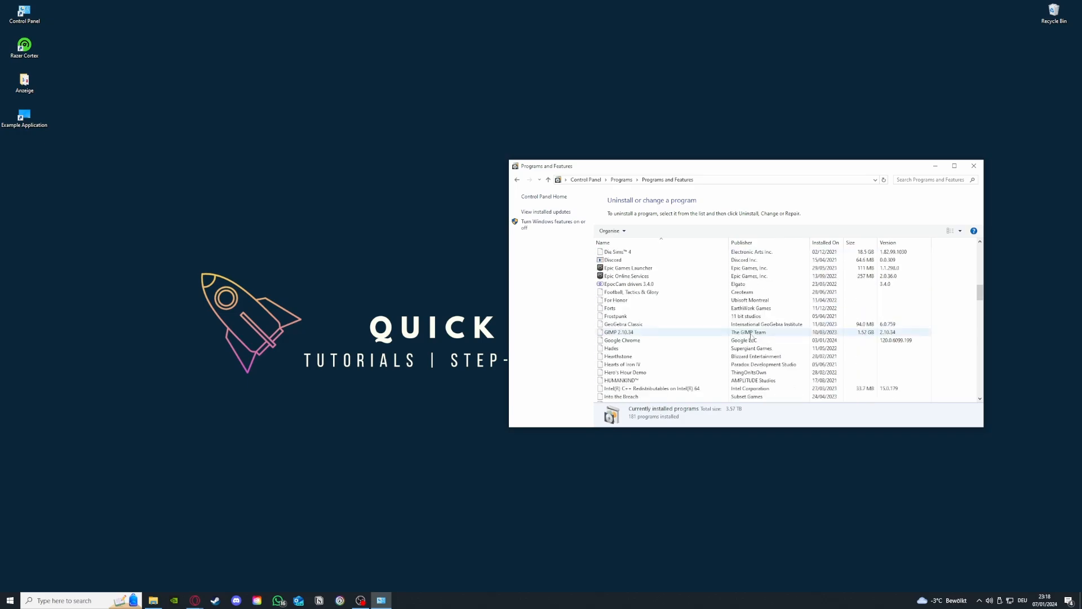
pyautogui.scroll(-6, 751, 337)
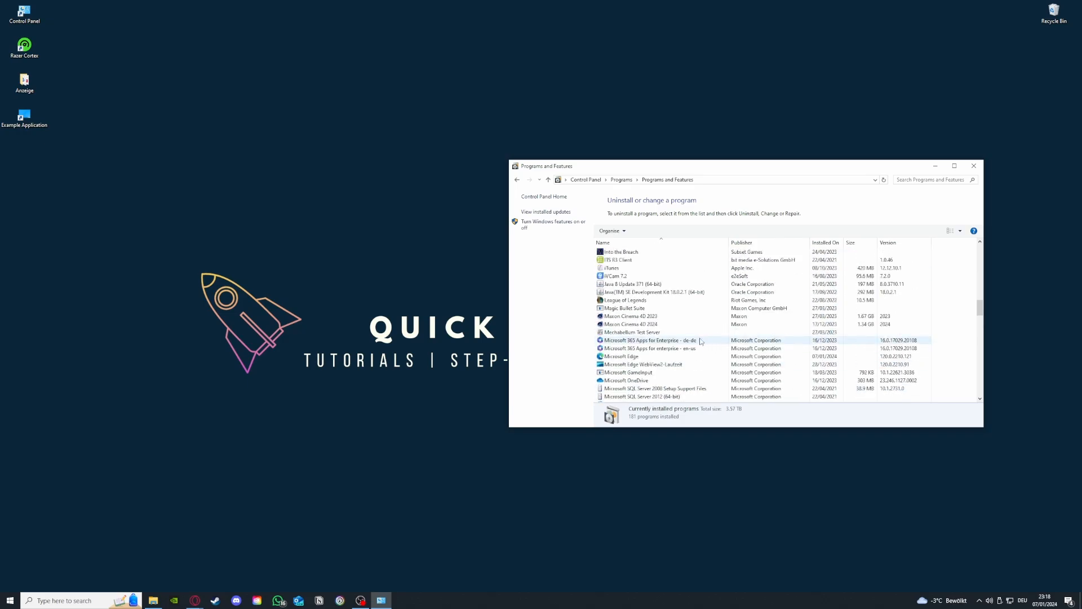
pyautogui.scroll(-3, 700, 342)
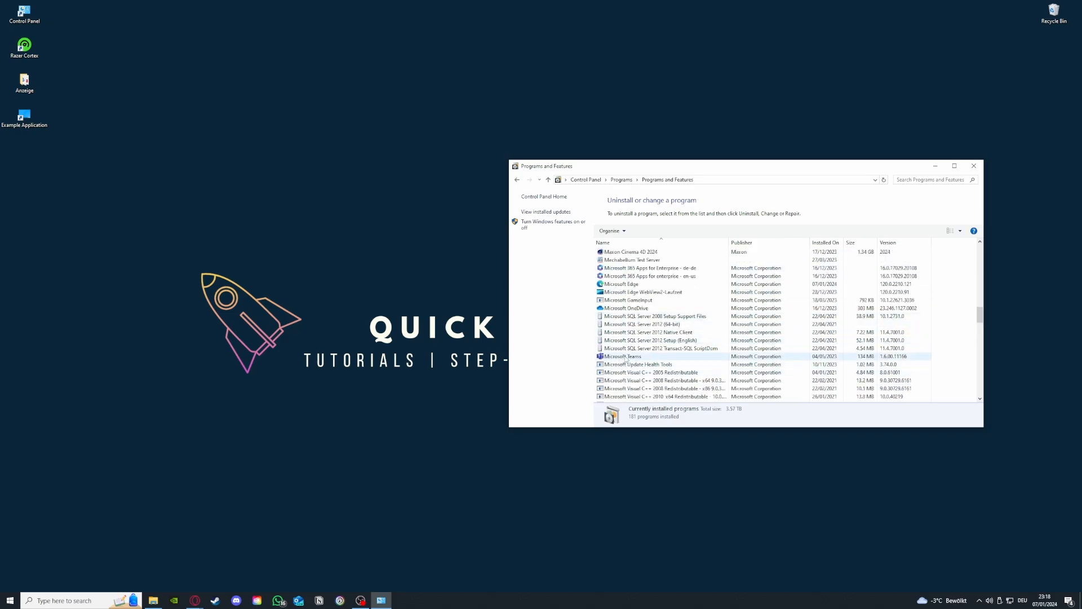
pyautogui.click(626, 358)
pyautogui.rightClick(626, 359)
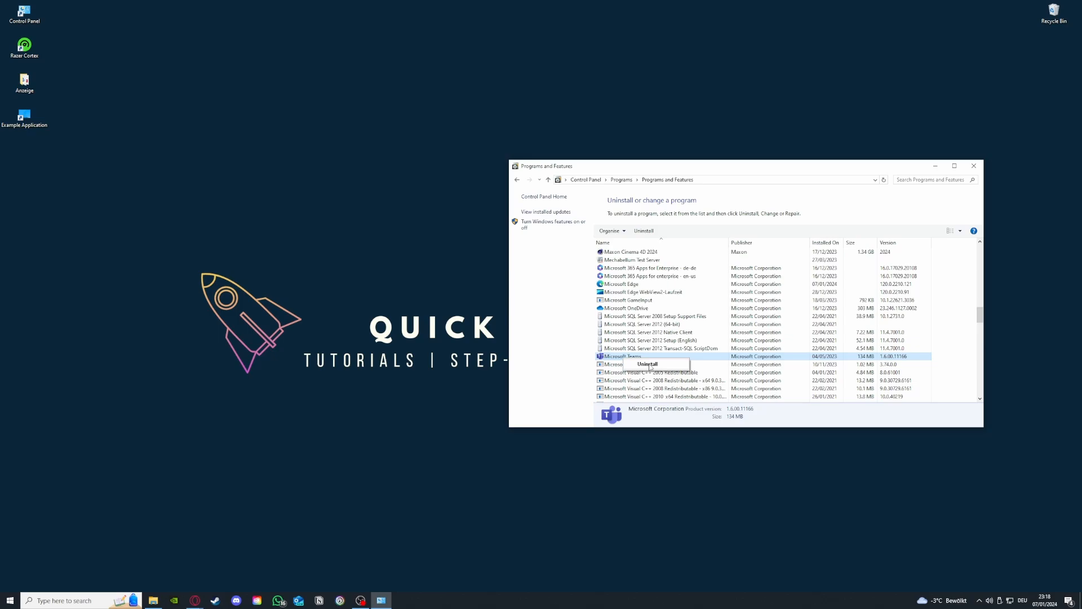
pyautogui.click(648, 364)
# Return to the Control Panel home, search it for "window" and open Windows Defender Firewall
pyautogui.click(517, 180)
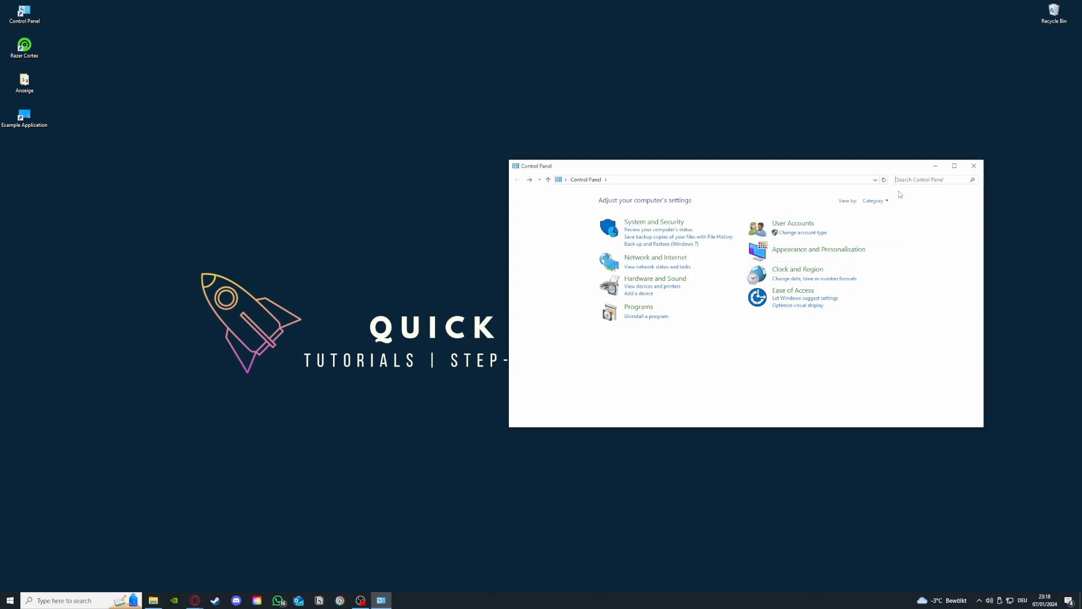
pyautogui.write('window')
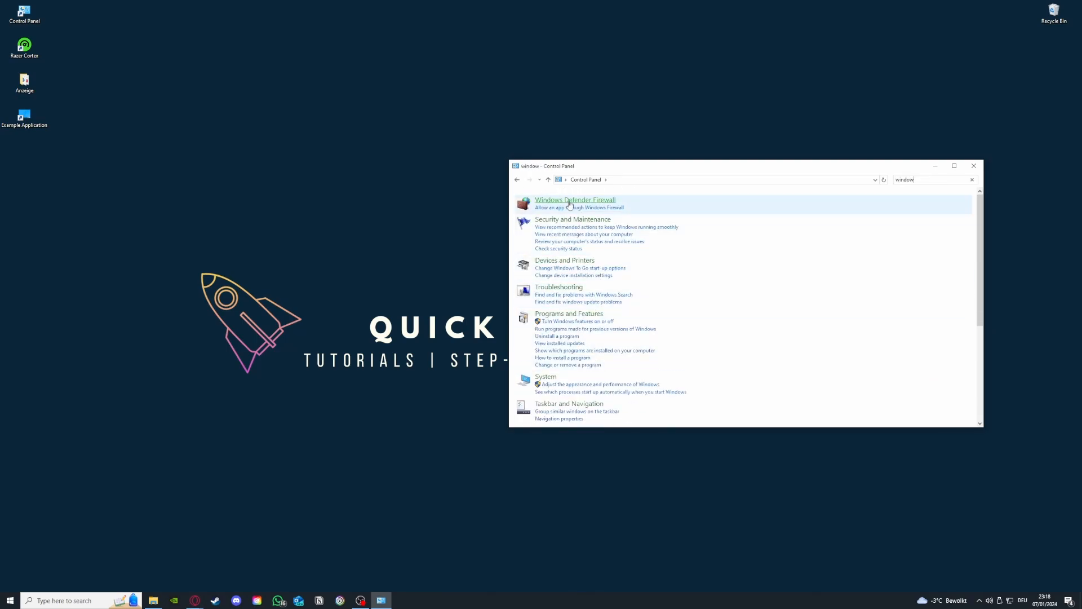
pyautogui.click(574, 200)
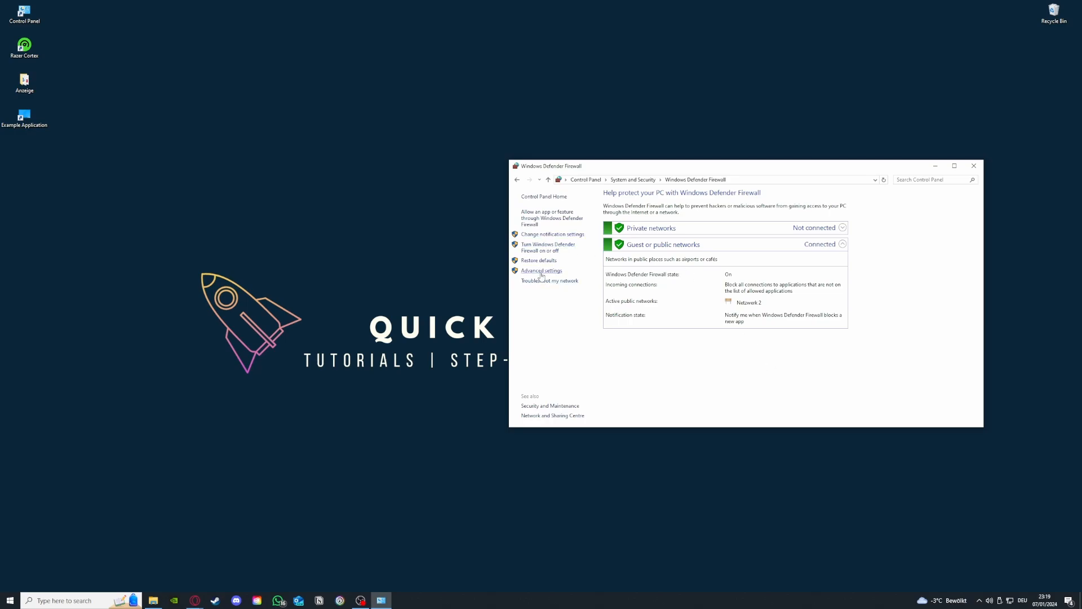
# Review the list of apps and features allowed through Windows Defender Firewall, and return to the firewall overview
pyautogui.click(543, 220)
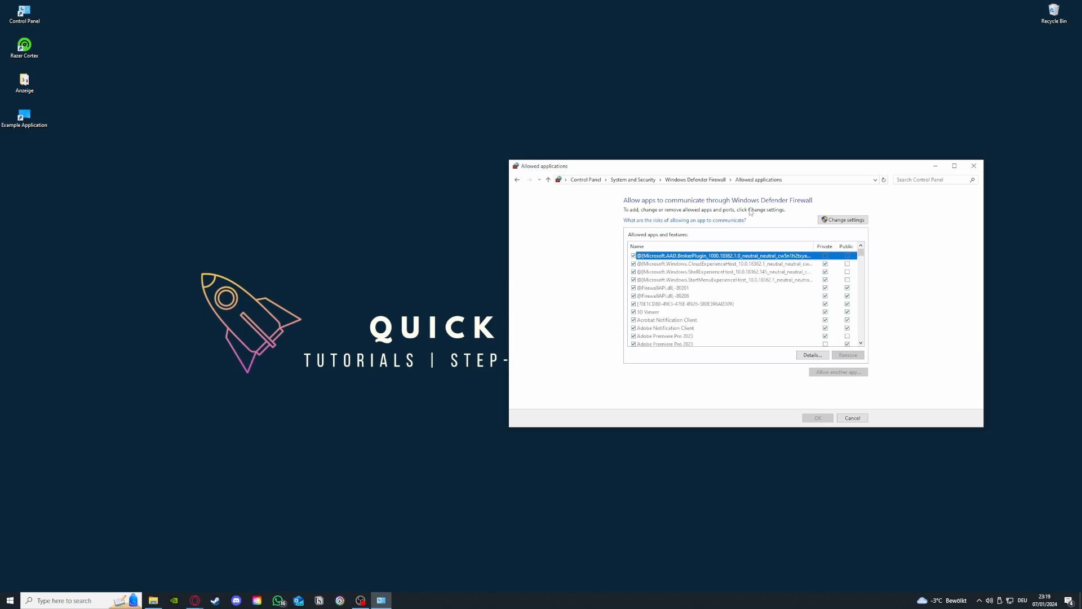
pyautogui.click(517, 179)
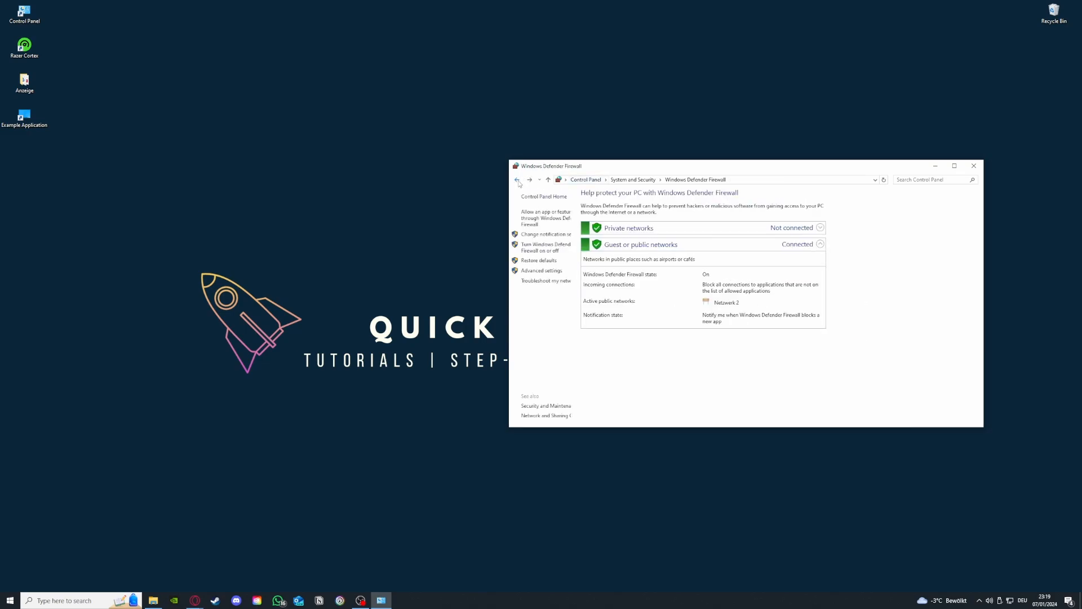
pyautogui.click(541, 217)
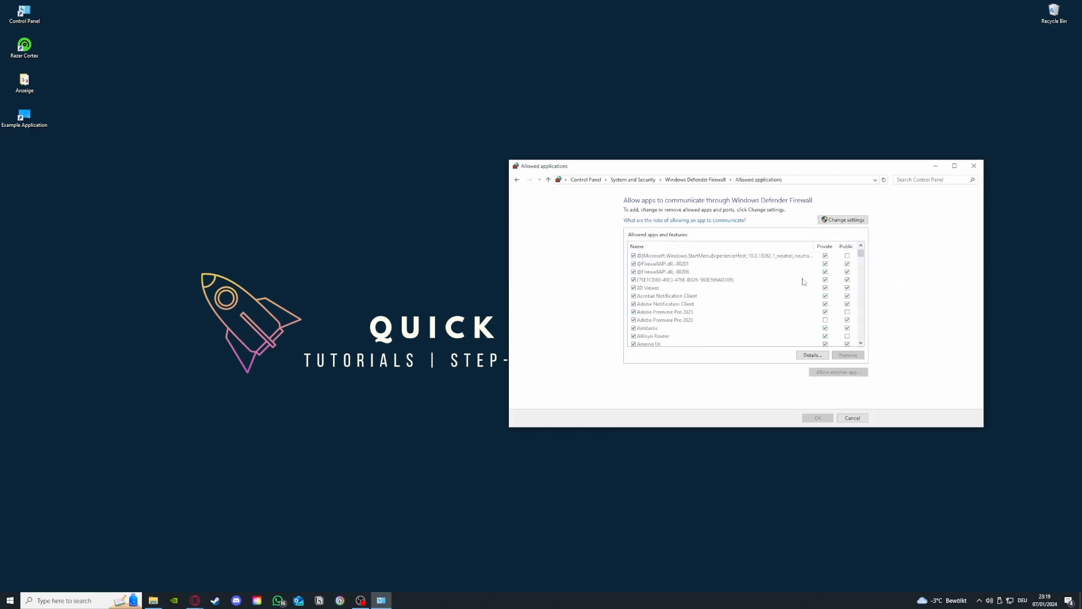
pyautogui.scroll(-10, 802, 280)
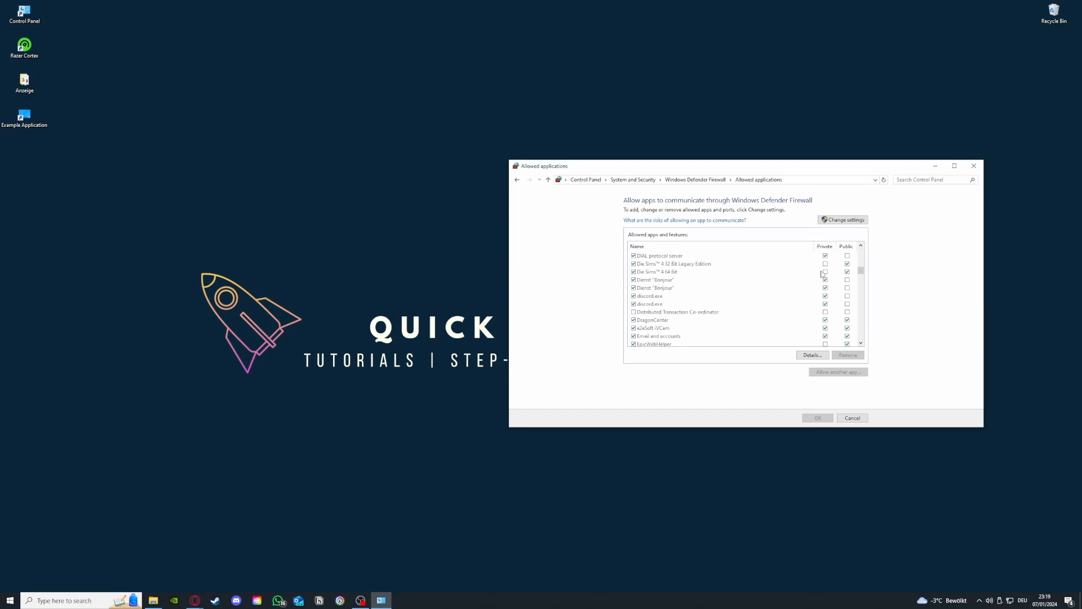
pyautogui.click(516, 180)
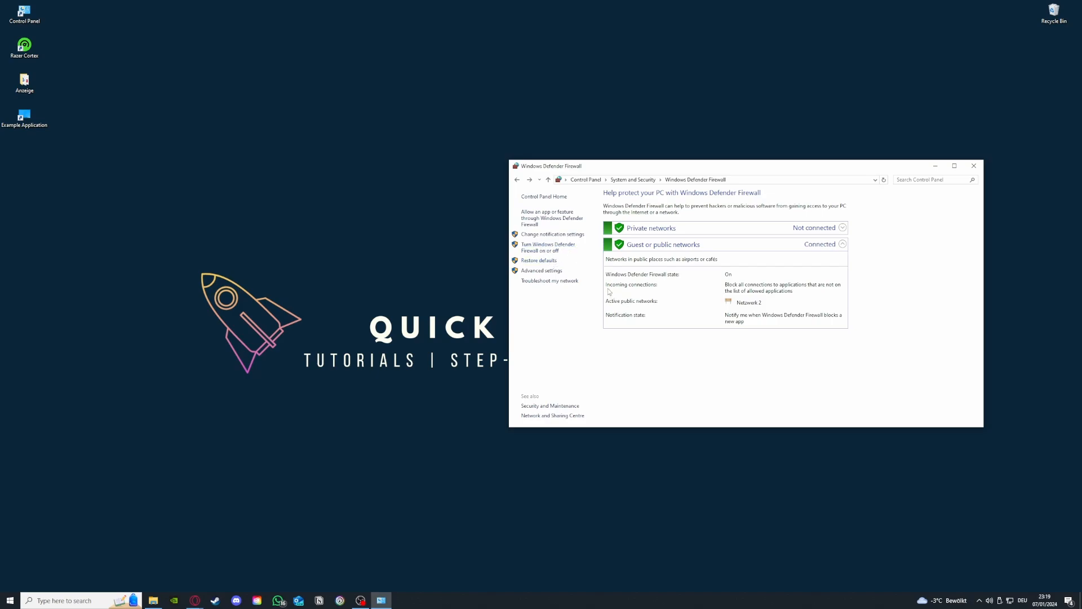
# Open the firewall's advanced settings and look through its Inbound Rules
pyautogui.click(556, 272)
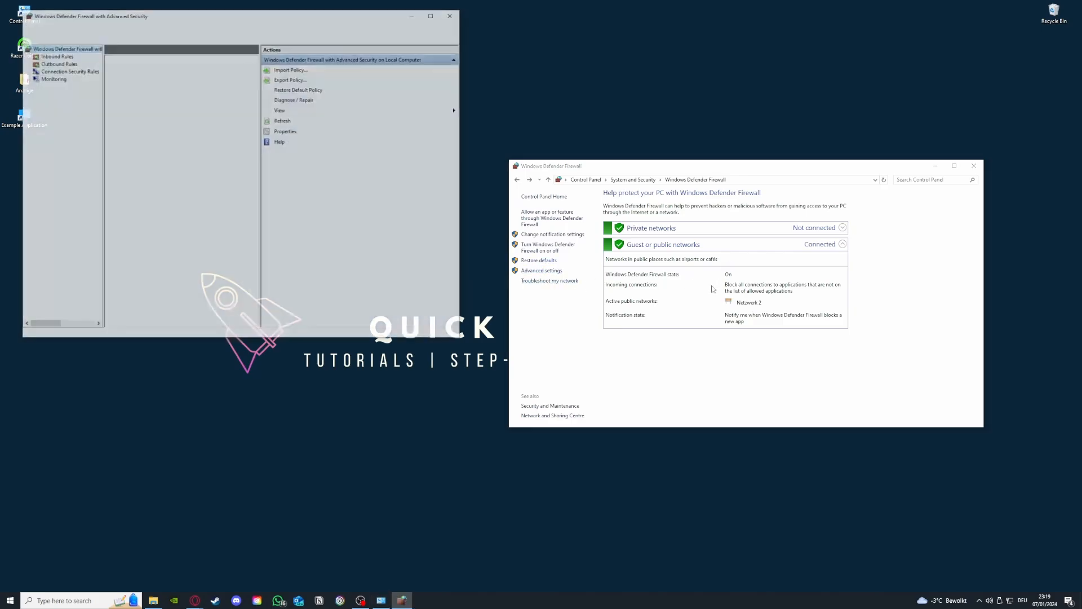
pyautogui.scroll(-2, 168, 131)
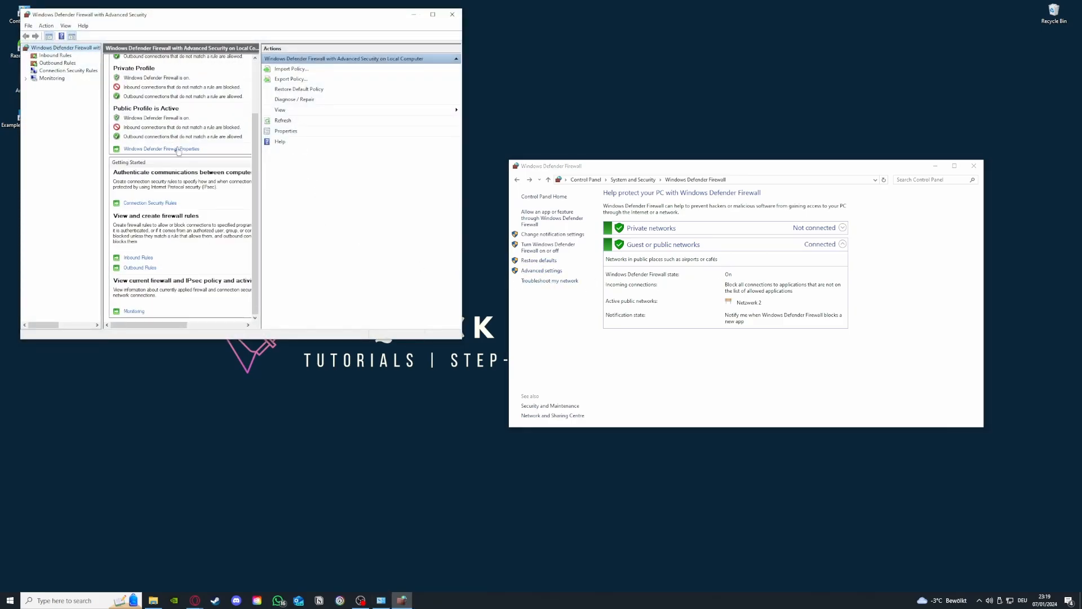
pyautogui.click(55, 56)
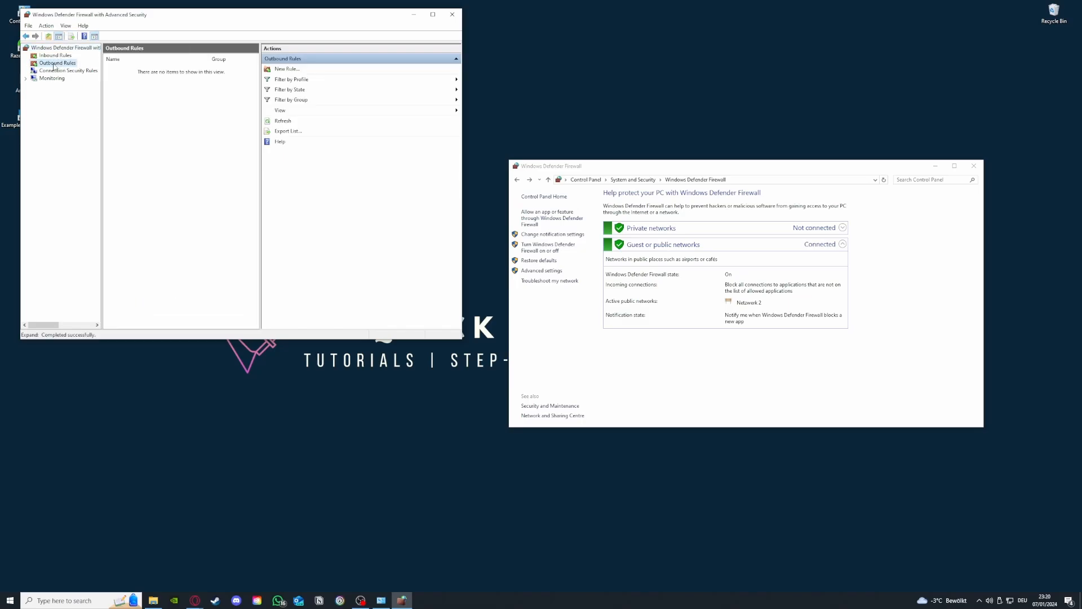
pyautogui.click(58, 62)
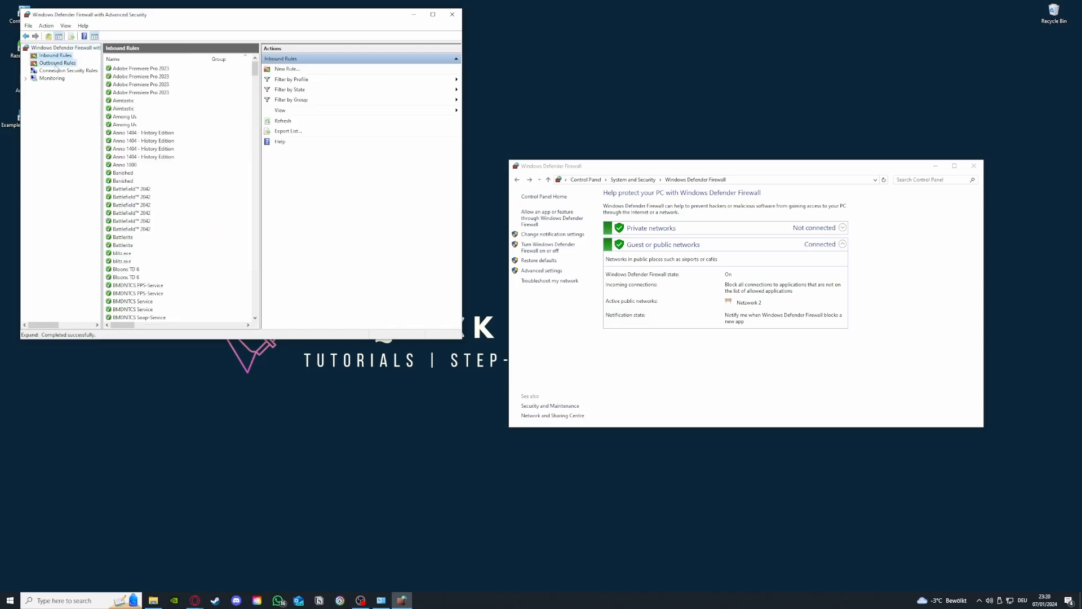
pyautogui.click(56, 56)
pyautogui.scroll(-20, 176, 172)
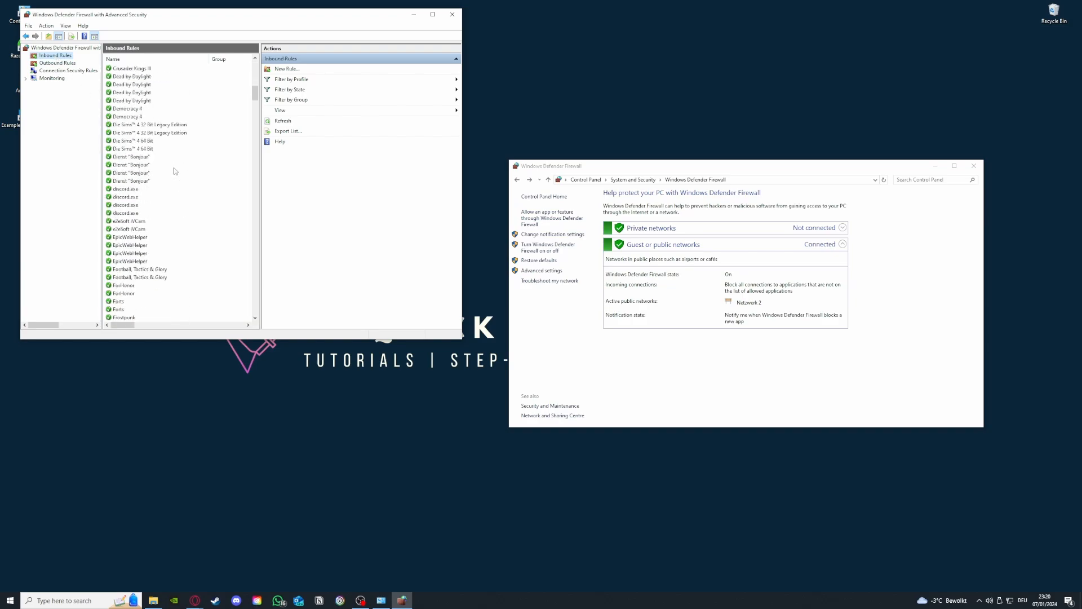
# View the rule types in the New Inbound Rule Wizard, close it and browse further down the inbound rules
pyautogui.click(303, 70)
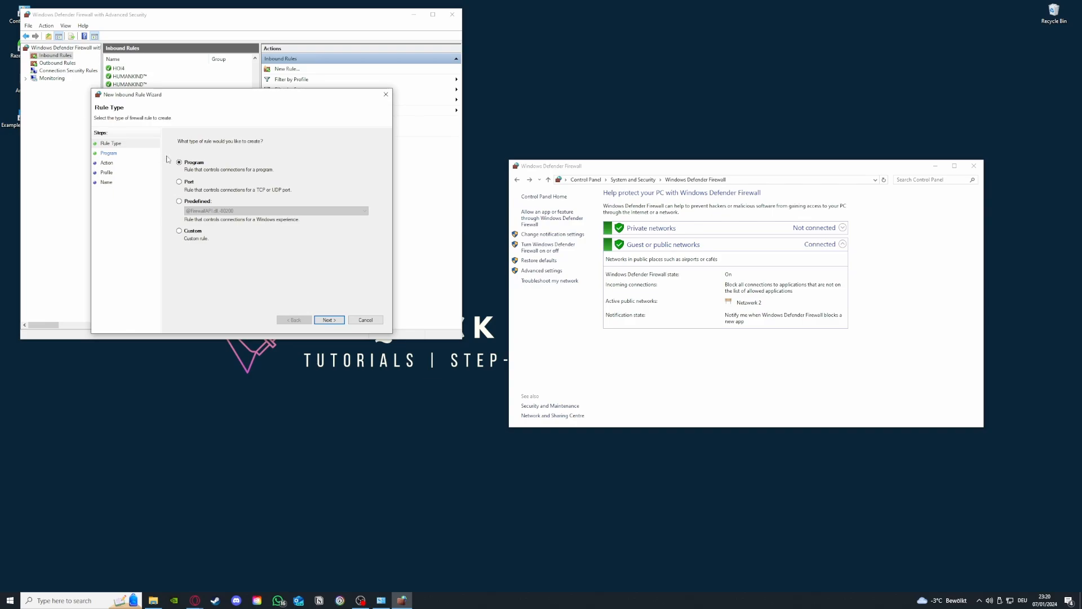
pyautogui.click(387, 95)
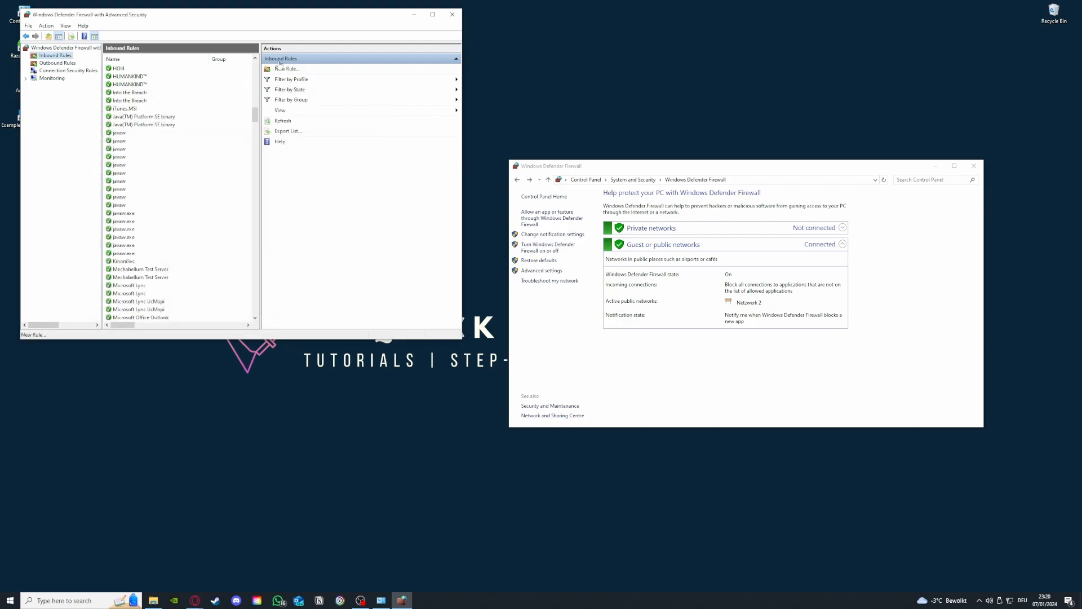
pyautogui.scroll(-15, 198, 272)
pyautogui.scroll(-8, 197, 272)
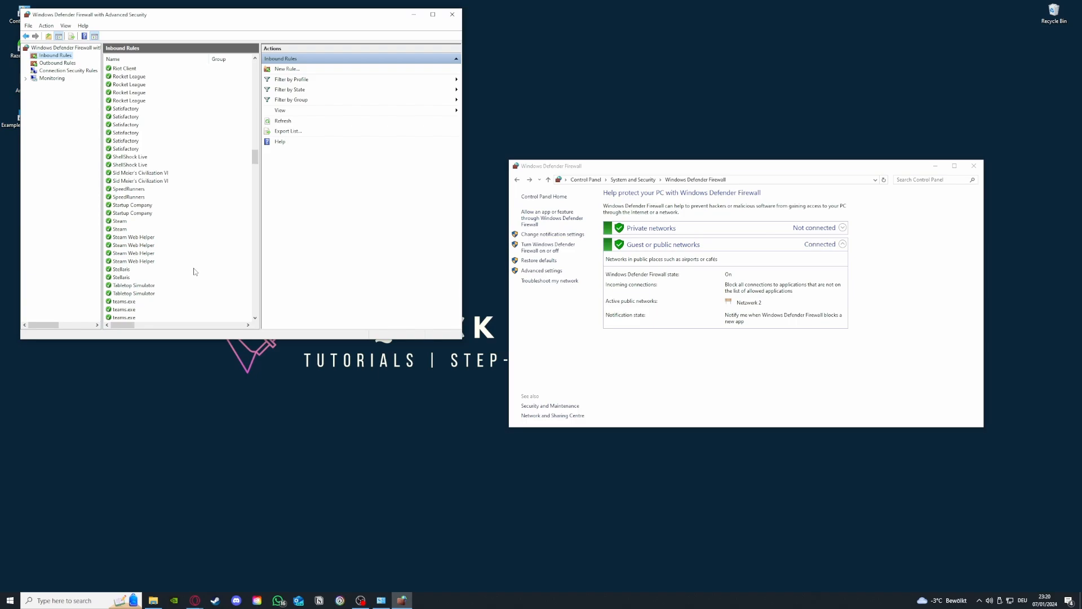
# Examine the firewall's Outbound Rules and compare them with the Inbound Rules, finishing on the outbound list
pyautogui.click(57, 64)
pyautogui.click(56, 56)
pyautogui.click(57, 63)
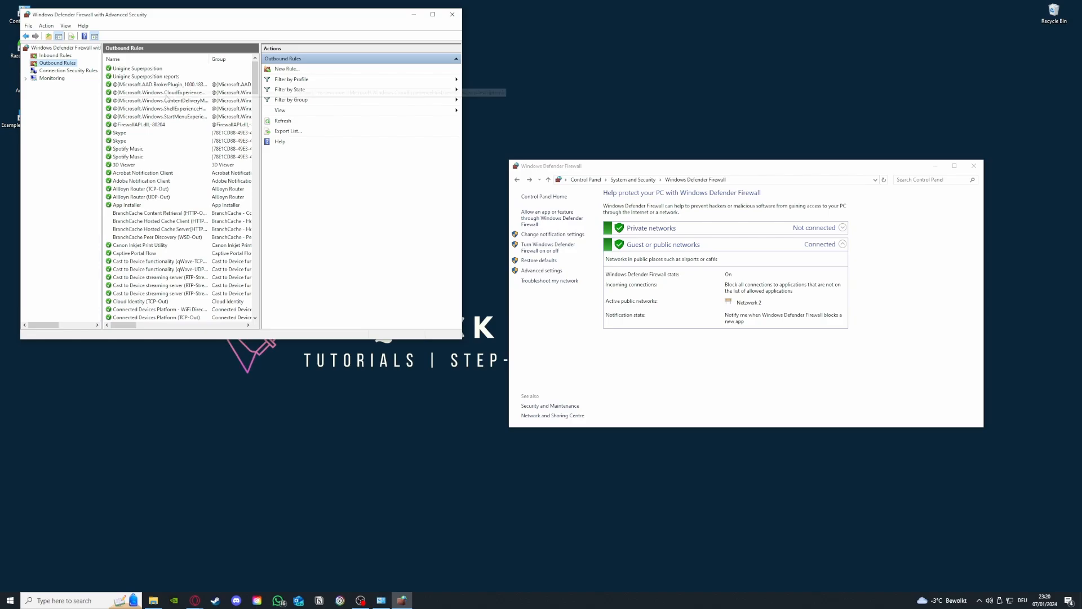
pyautogui.moveTo(256, 83); pyautogui.dragTo(257, 129)
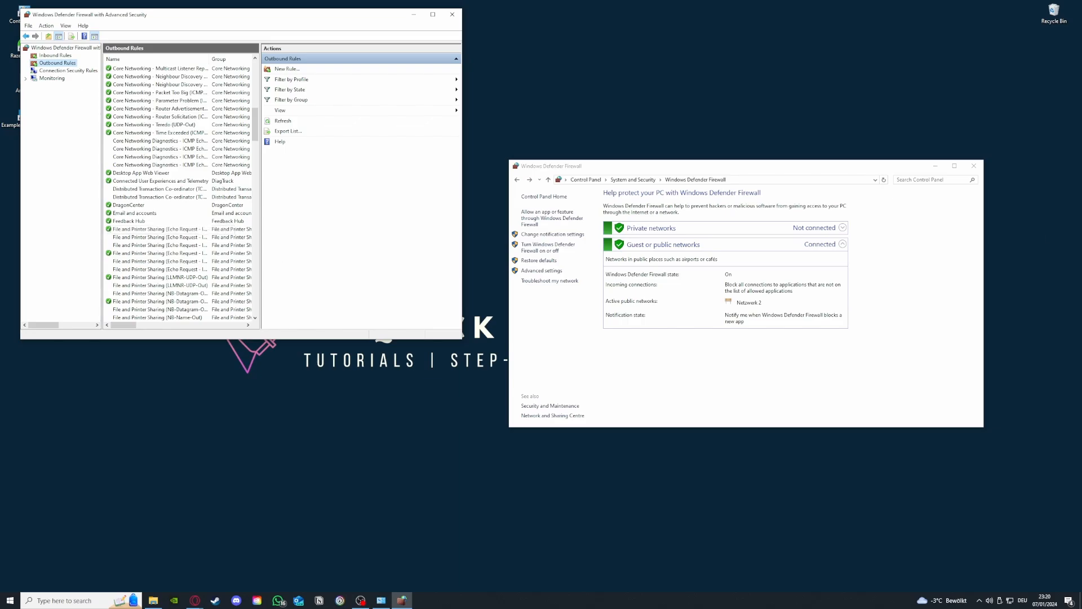
pyautogui.click(195, 600)
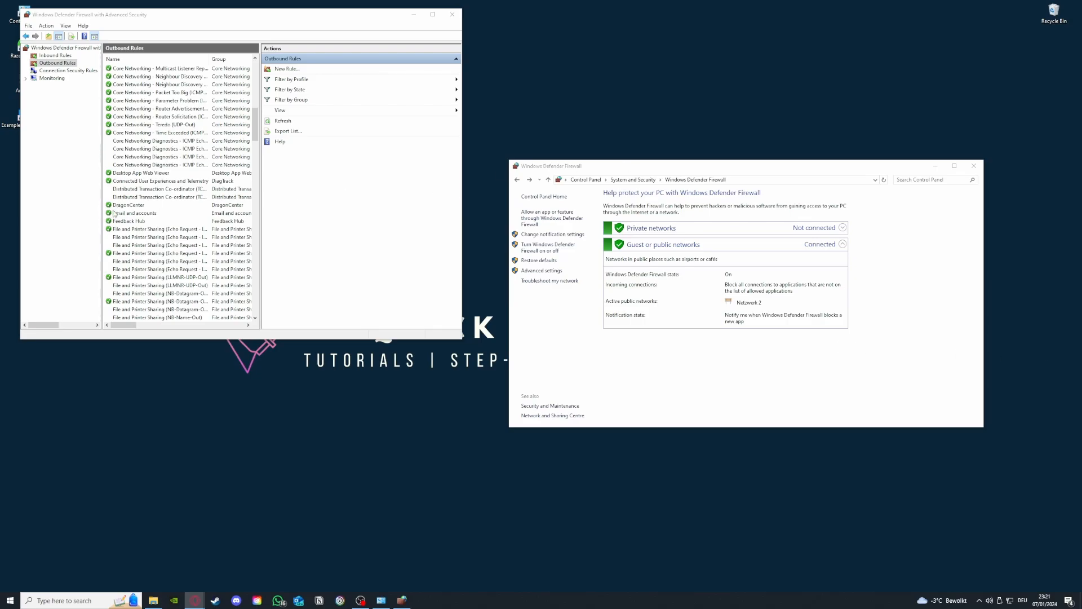
pyautogui.scroll(10, 147, 225)
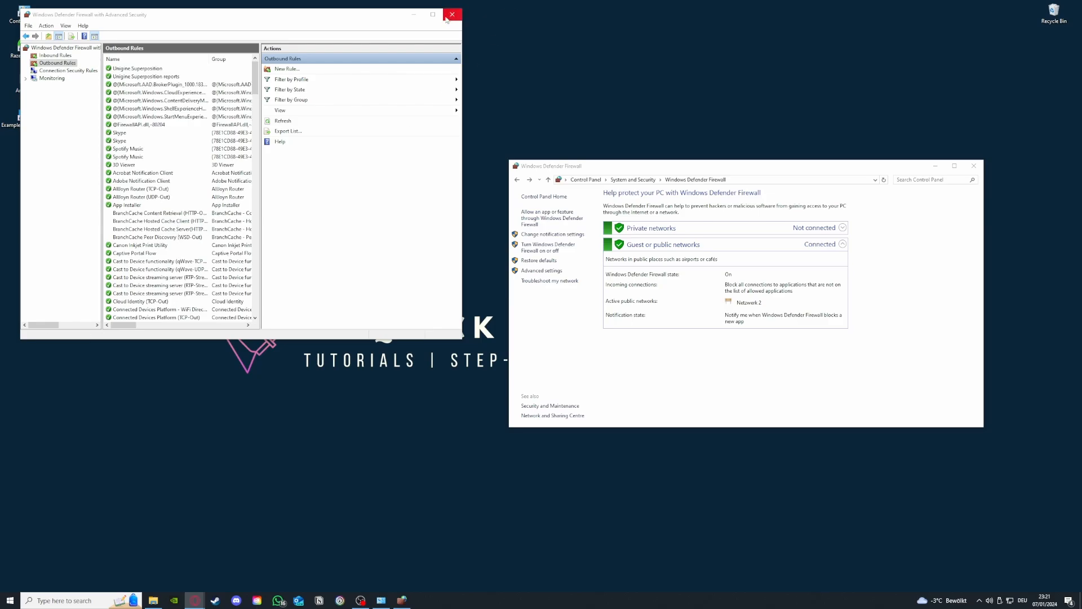
pyautogui.click(48, 56)
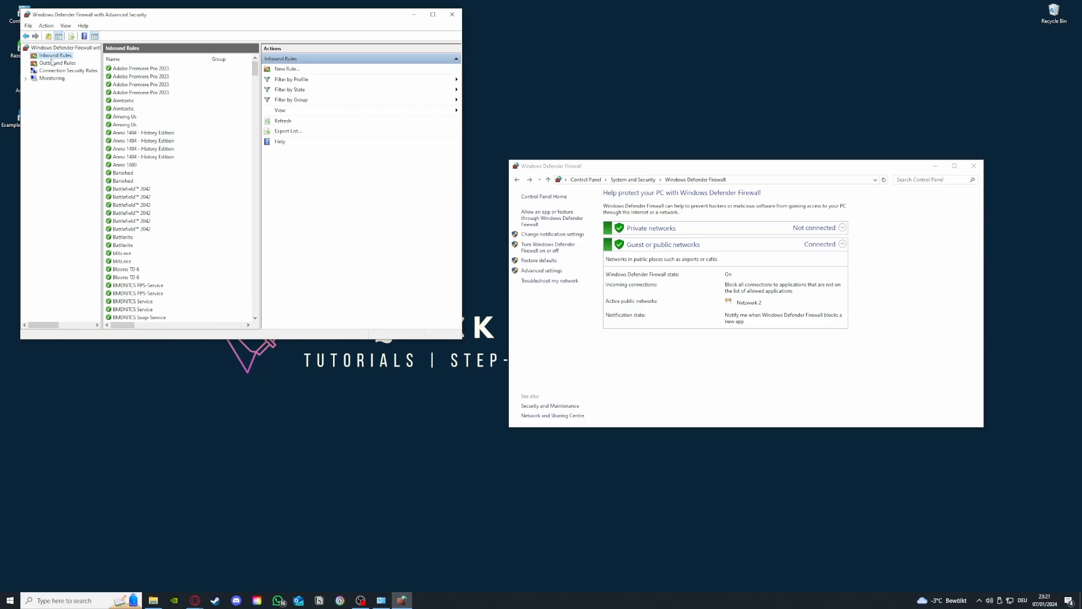
pyautogui.click(53, 63)
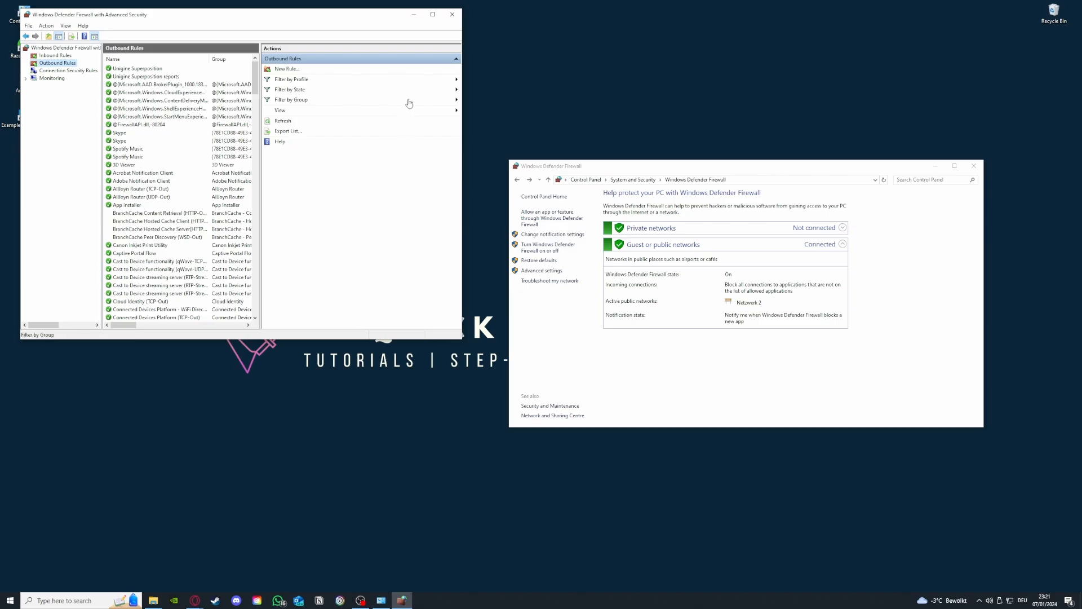
# Close both firewall windows and move the Example Application 2 shortcut to a free spot above the wallpaper's title
pyautogui.click(452, 14)
pyautogui.click(973, 167)
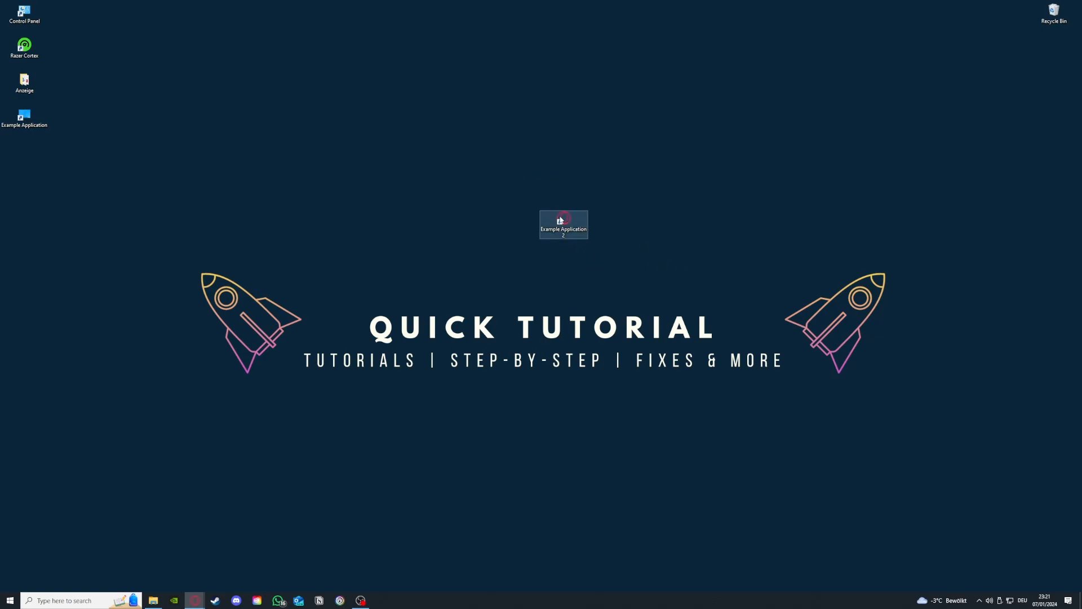
pyautogui.moveTo(564, 221); pyautogui.dragTo(417, 186)
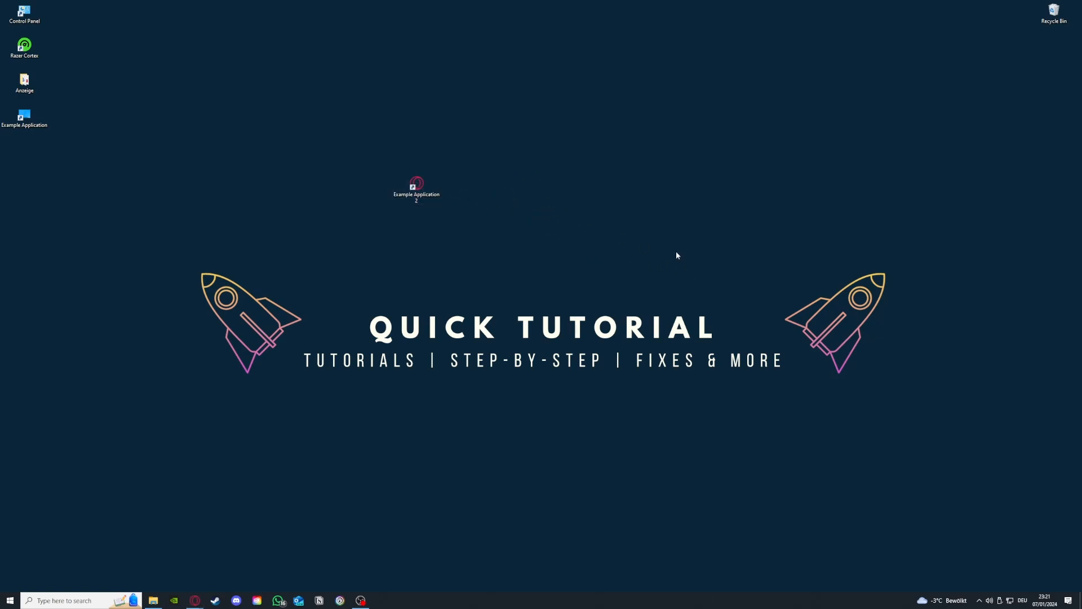